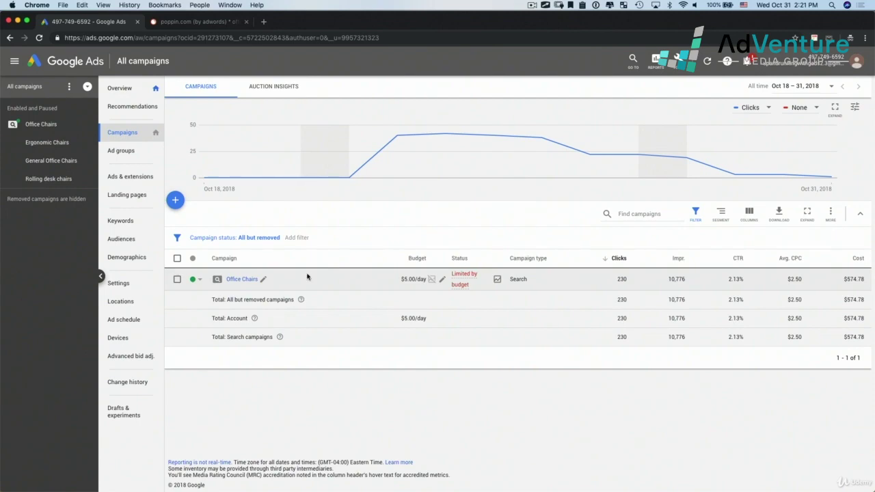
key("g")
key("t")
key("Escape")
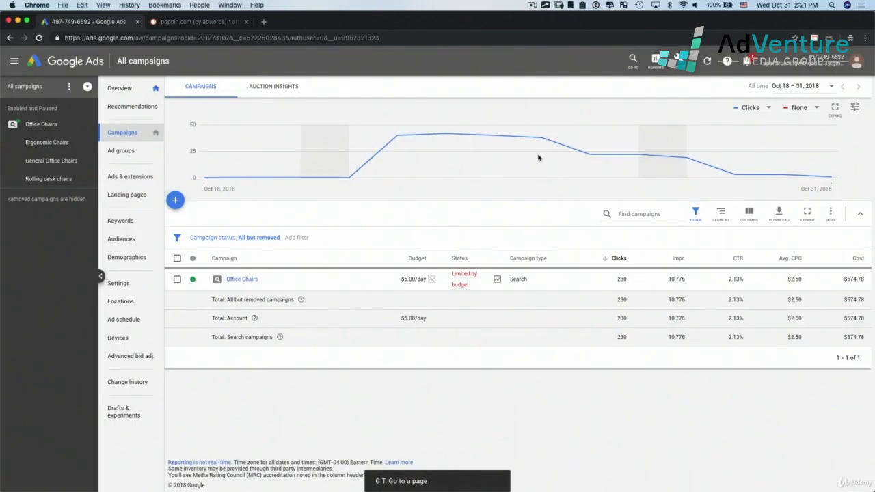
Open Keyword Planner and start getting search volume and forecasts.
left_click(679, 60)
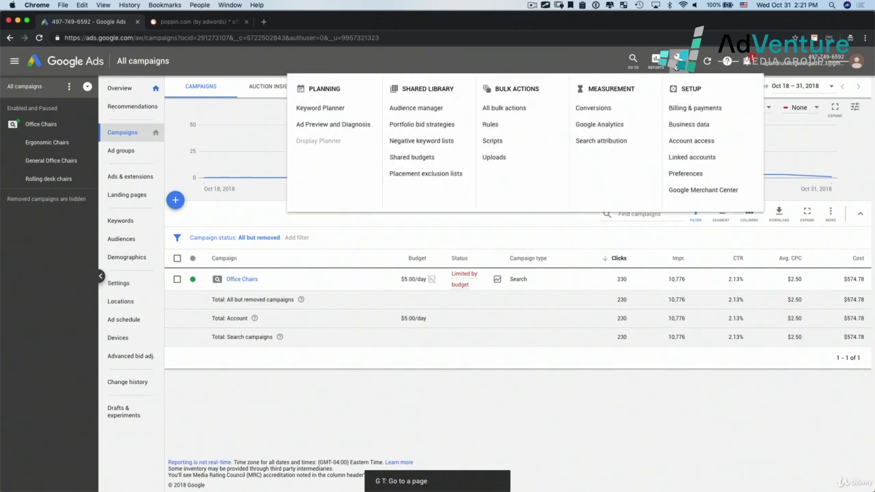
left_click(326, 108)
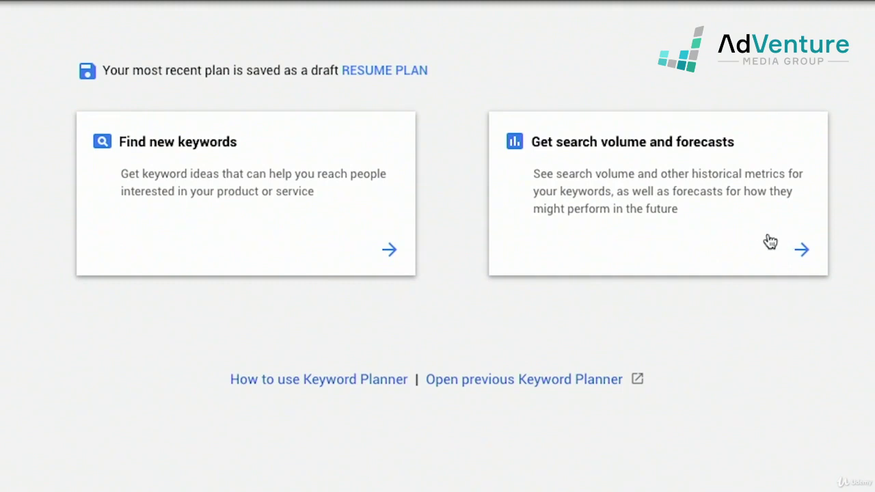
left_click(620, 156)
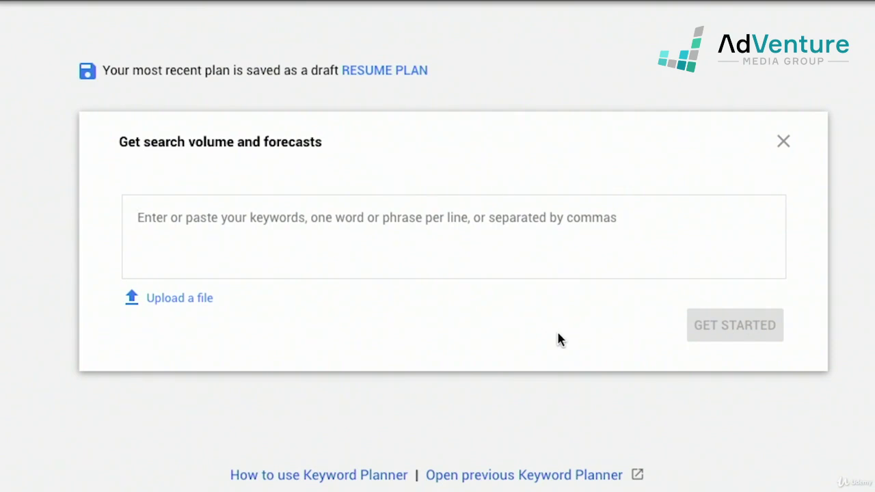
Get forecasts for the keywords office chairs, desk chairs, white office chairs, ergonomic office chairs and swivel chairs.
type("office ca")
key("BackSpace")
type("hairs, desk chairs")
key("BackSpace")
key("BackSpace")
type("sk chairs, white office chairs, ergonomic office chairs, w")
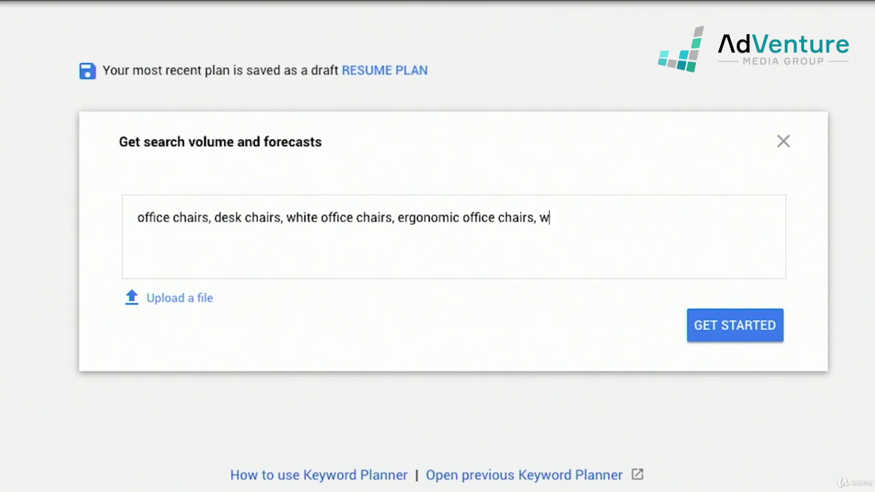
key("BackSpace")
type("swivel chairs")
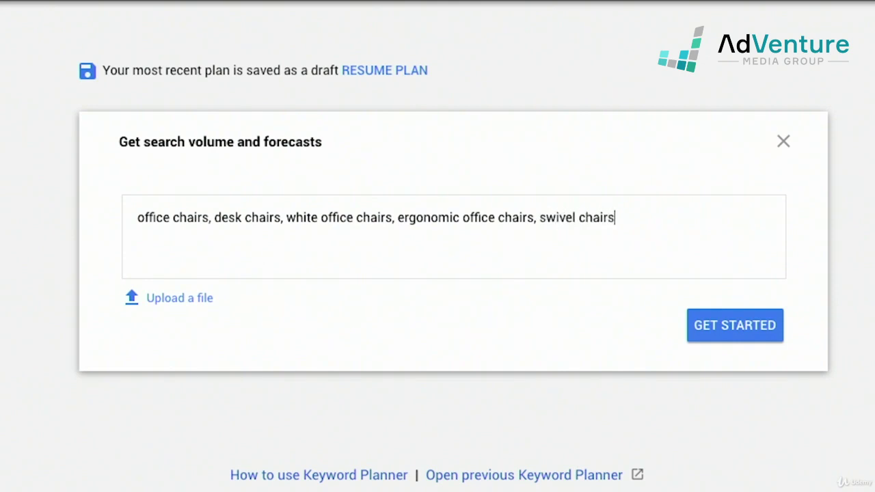
left_click(751, 348)
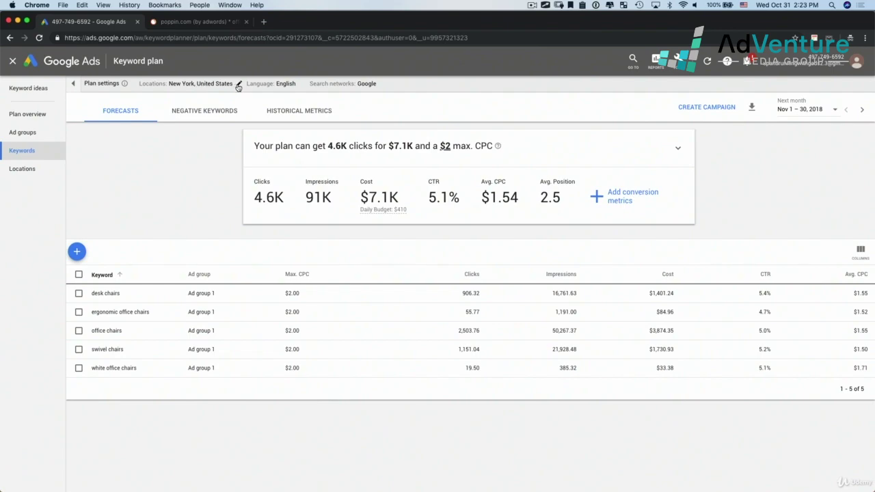
Replace the plan's targeted location New York with the country United States and save it.
left_click(238, 86)
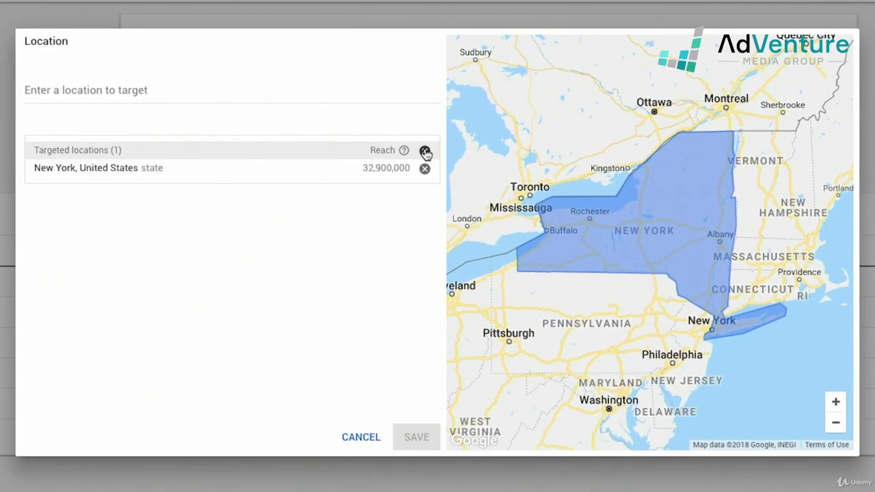
left_click(425, 151)
left_click(145, 96)
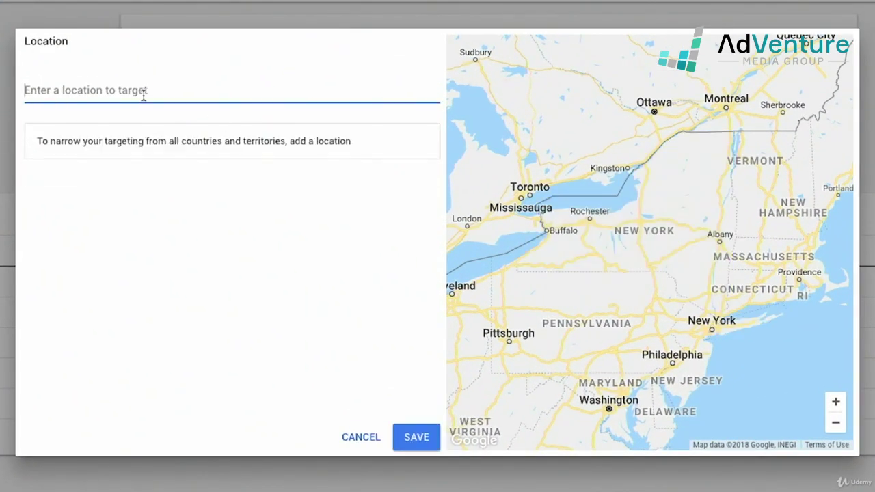
type("united s")
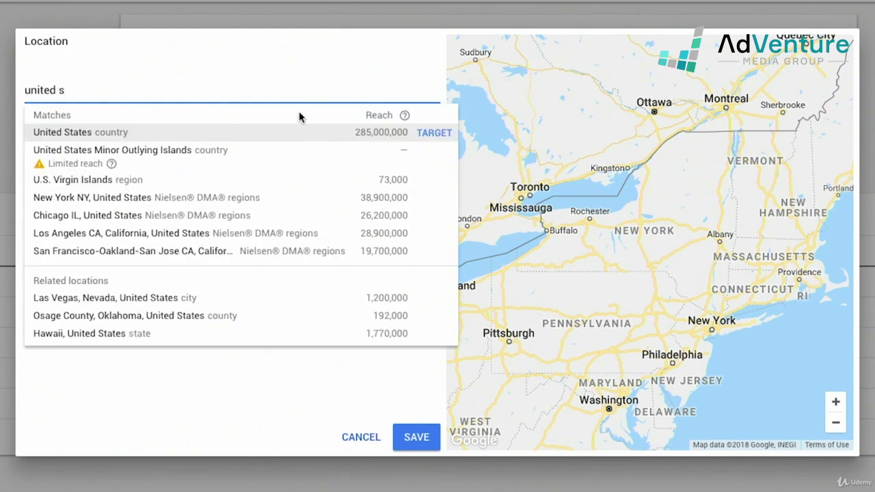
left_click(430, 133)
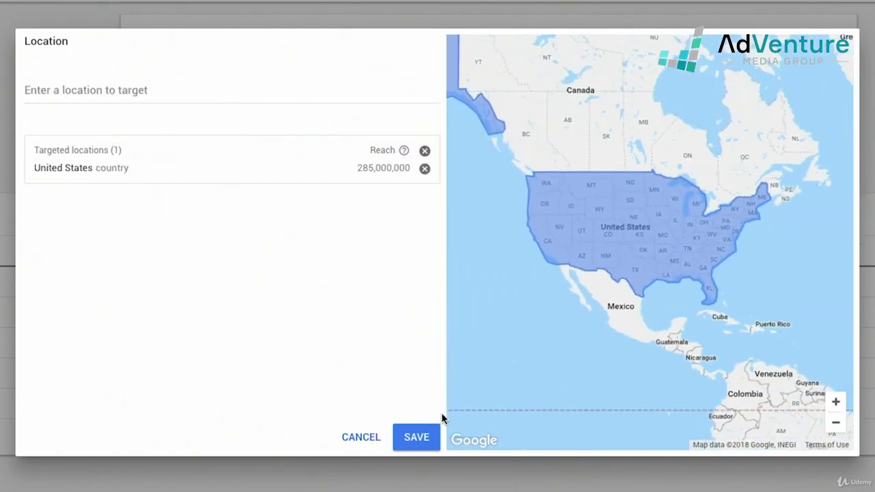
left_click(421, 438)
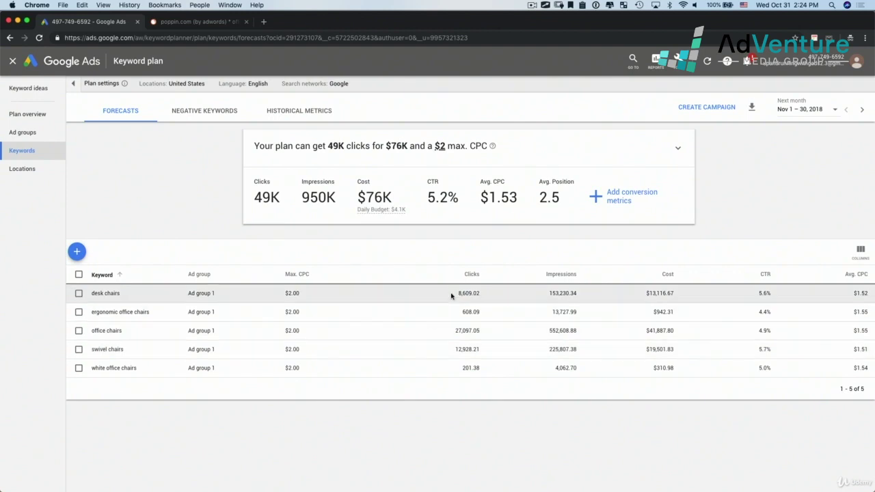
Sort the keyword forecasts by clicks and set the max. CPC for office chairs to $4.
left_click(472, 274)
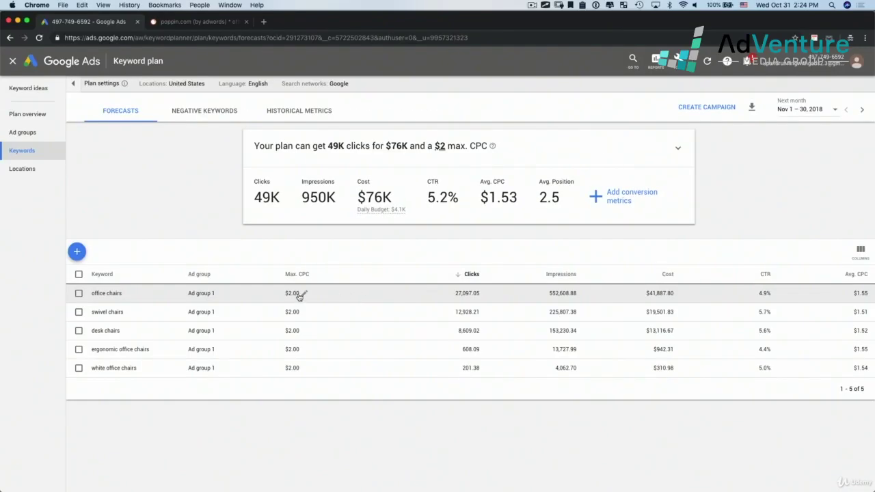
left_click(301, 294)
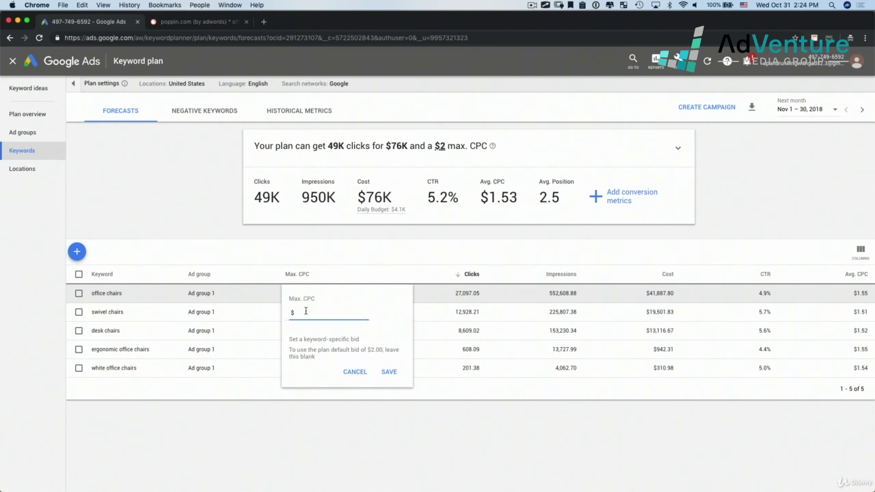
type("4")
left_click(389, 372)
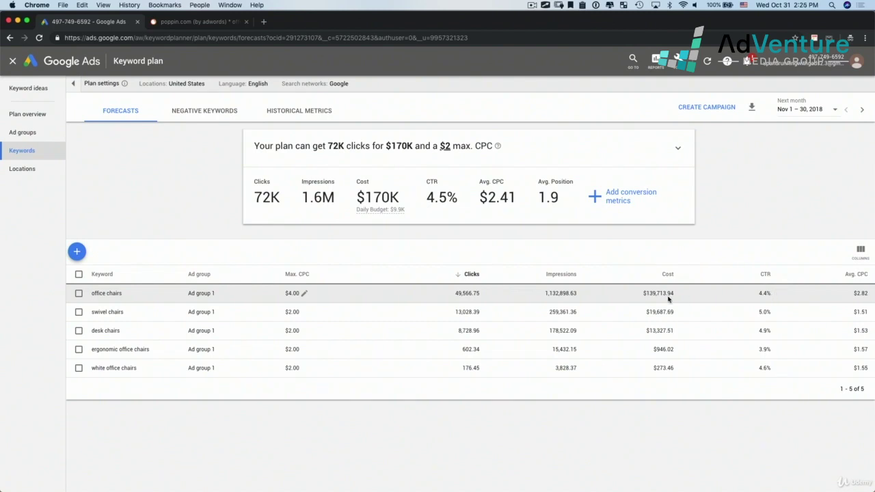
Set the max. CPC for the office chairs and swivel chairs keywords to $0.30.
left_click_drag(644, 295, 666, 296)
left_click(306, 295)
left_click(305, 295)
double_click(304, 312)
key("BackSpace")
type("30")
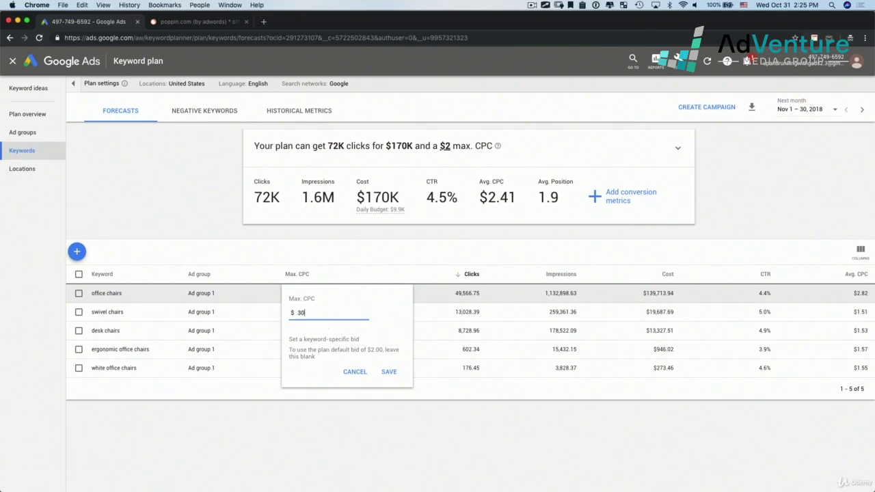
left_click(389, 372)
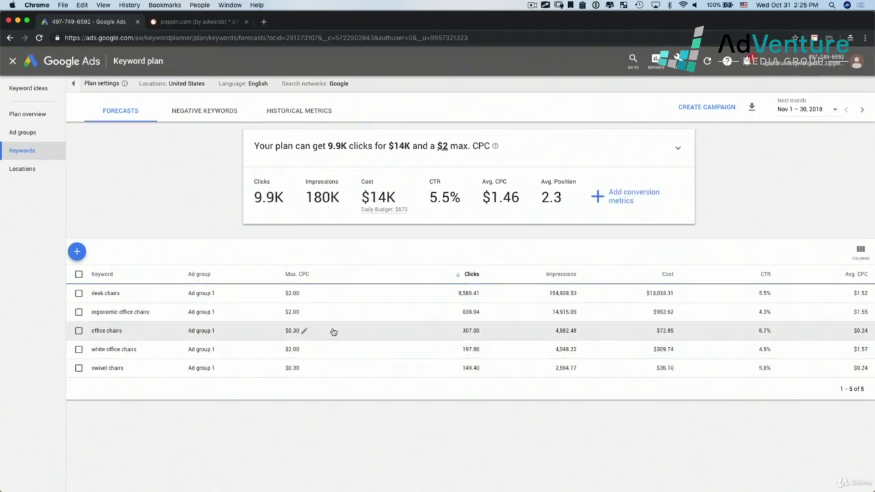
Set the max. CPC for desk chairs to $1 and check the keyword's forecast cost.
left_click(301, 295)
type("1")
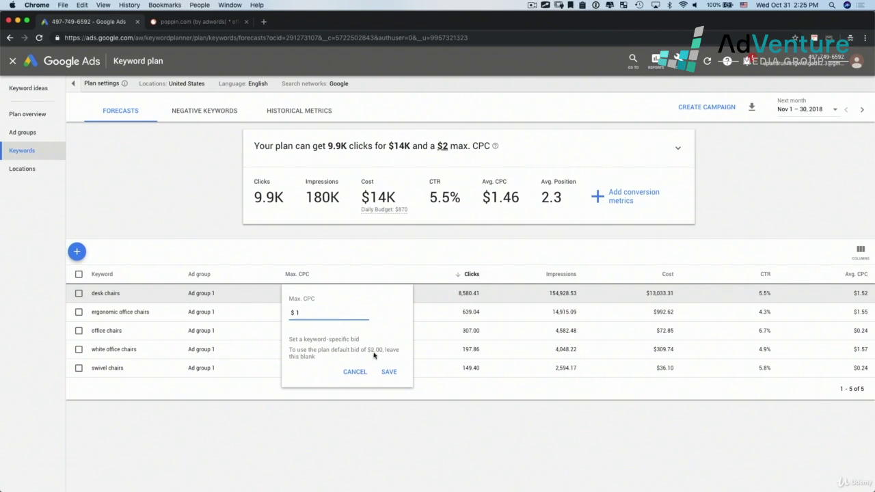
left_click(389, 372)
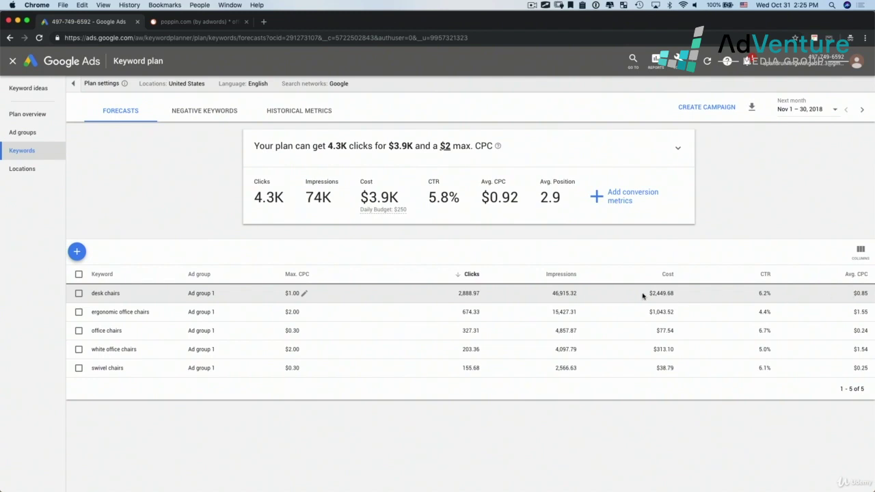
left_click_drag(646, 294, 676, 292)
left_click(683, 293)
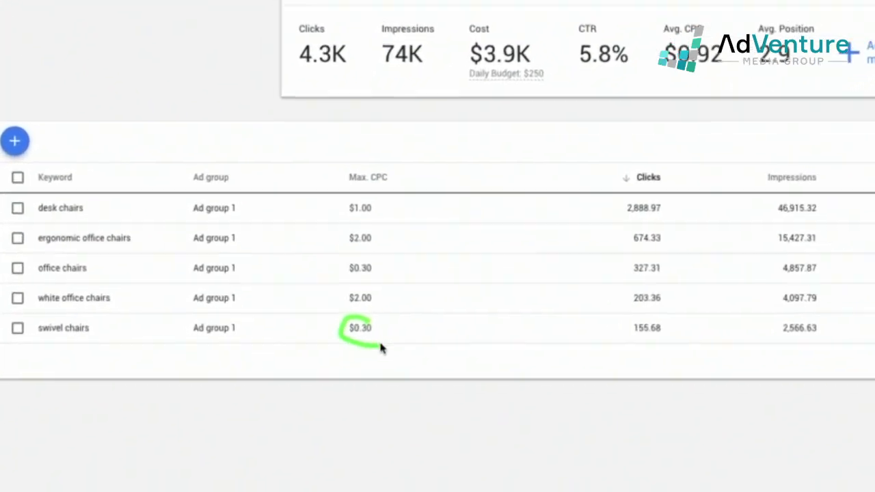
Examine the max. CPC, clicks, cost, CTR and average CPC forecasts of the office chairs and swivel chairs keywords.
mouse_move(365, 254)
left_mouse_down()
mouse_move(343, 272)
mouse_move(389, 262)
mouse_move(342, 265)
left_mouse_up()
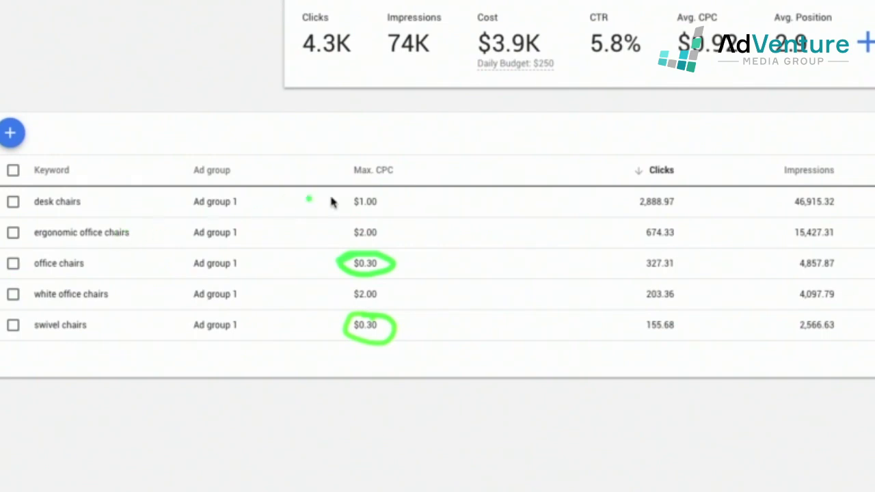
mouse_move(664, 265)
left_mouse_down()
mouse_move(652, 258)
mouse_move(661, 254)
left_mouse_up()
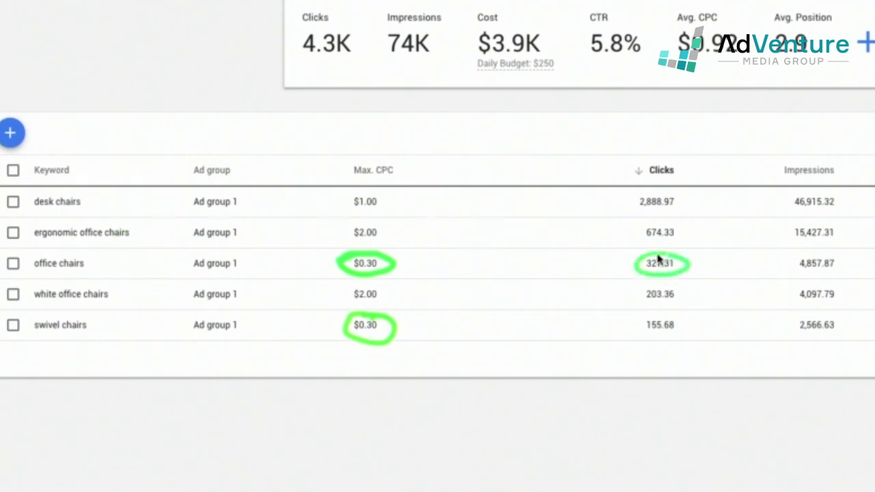
mouse_move(660, 314)
left_mouse_down()
mouse_move(650, 318)
mouse_move(680, 314)
left_mouse_up()
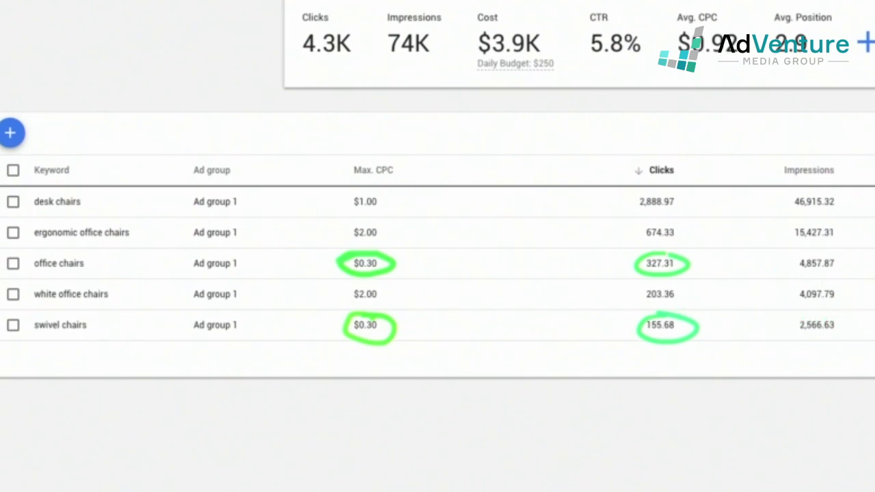
left_click_drag(785, 347, 788, 350)
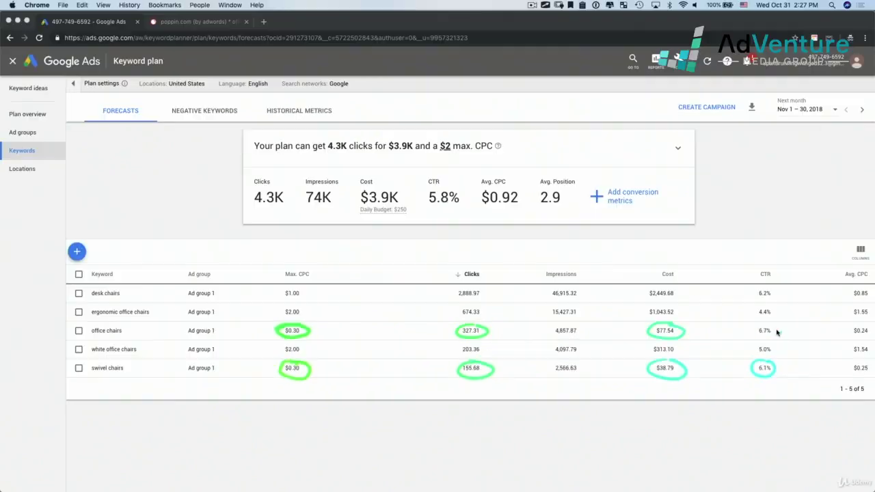
mouse_move(765, 321)
left_mouse_down()
mouse_move(745, 333)
mouse_move(774, 337)
left_mouse_up()
mouse_move(863, 362)
left_mouse_down()
mouse_move(847, 367)
mouse_move(868, 363)
left_mouse_up()
left_click_drag(855, 327, 863, 333)
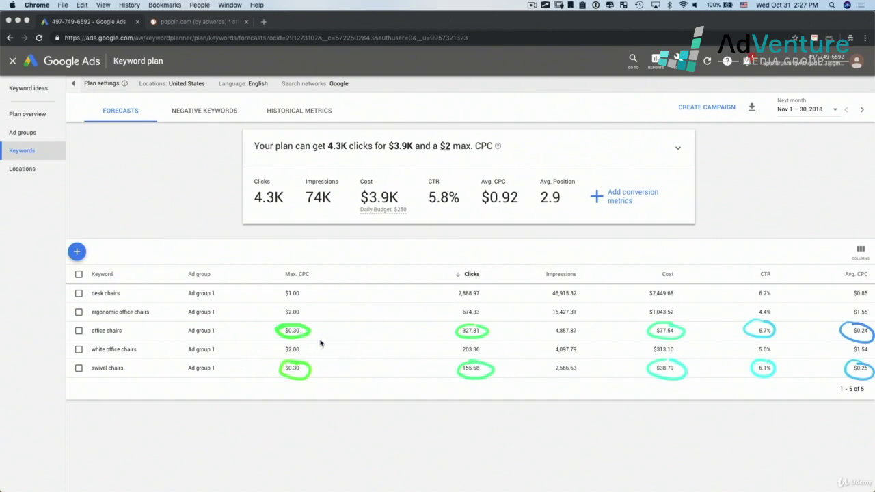
left_click_drag(92, 342, 130, 342)
mouse_move(325, 326)
left_mouse_down()
mouse_move(350, 340)
mouse_move(343, 322)
left_mouse_up()
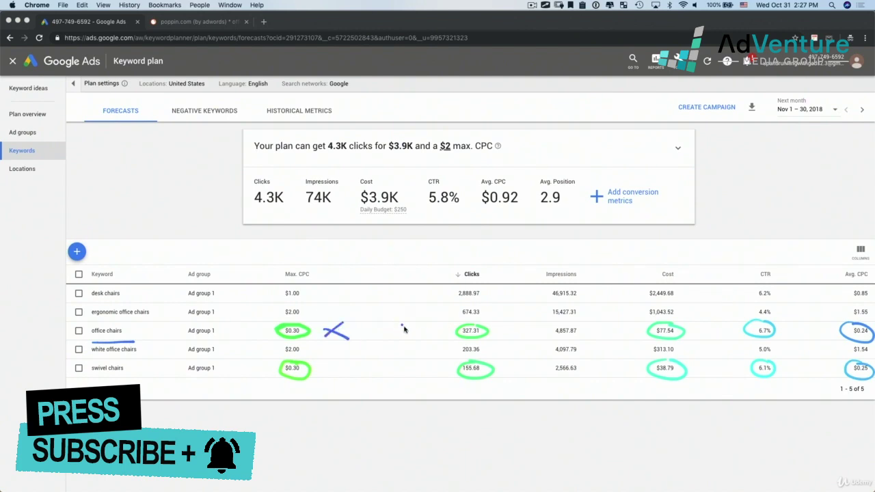
left_click_drag(495, 325, 530, 340)
left_click_drag(493, 342, 514, 325)
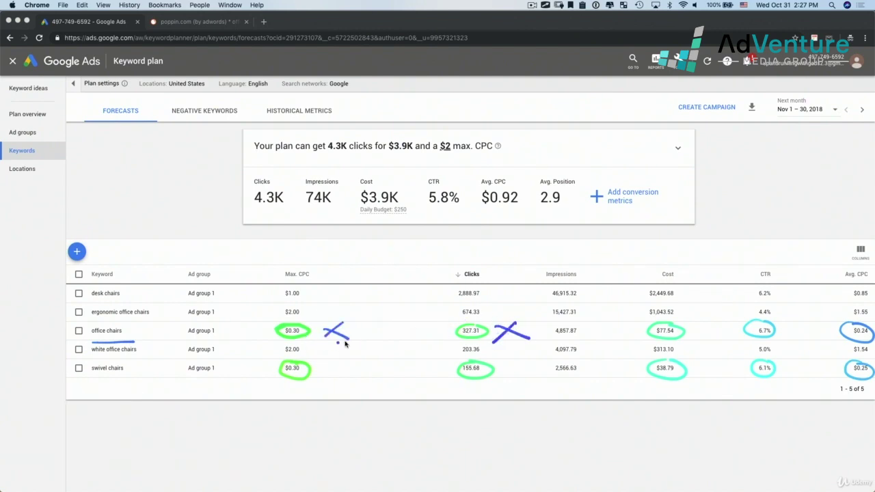
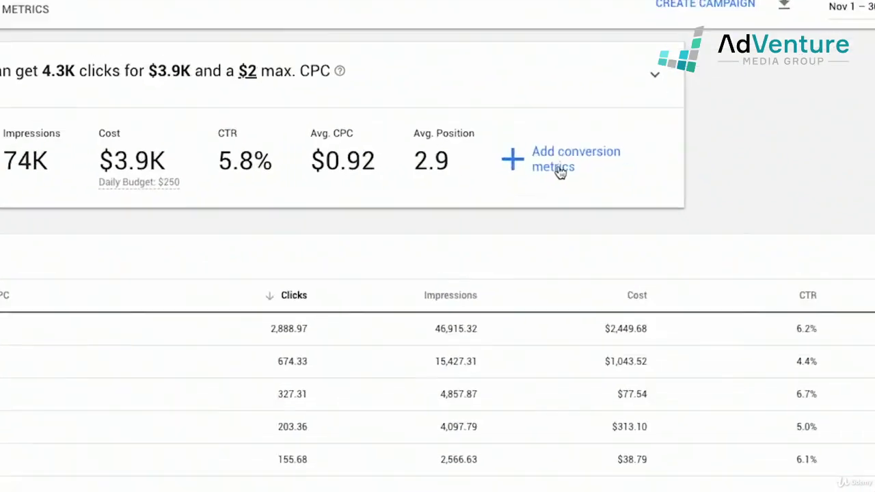
Add conversion metrics to the plan with a 2% conversion rate and a $350 value per conversion.
left_click(622, 200)
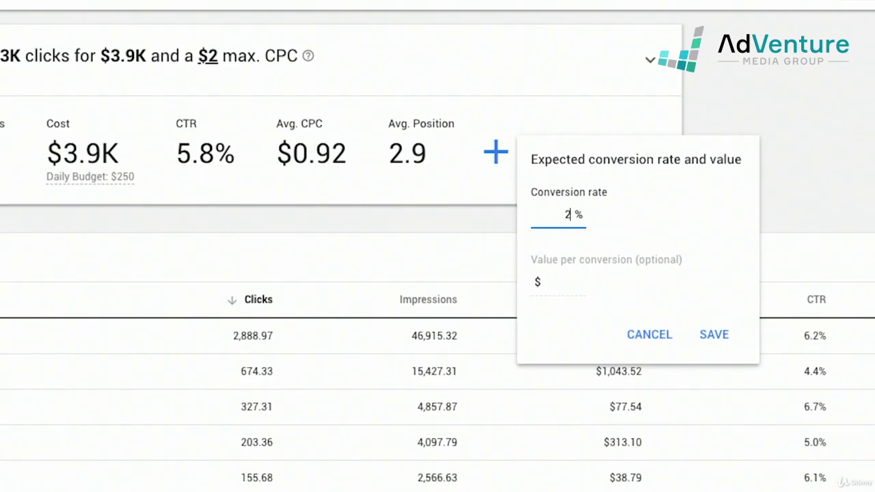
left_click(575, 281)
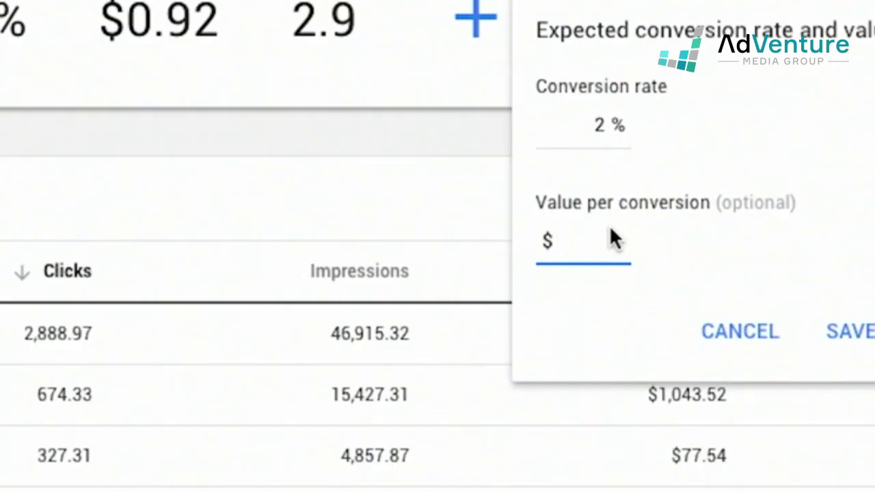
type("350")
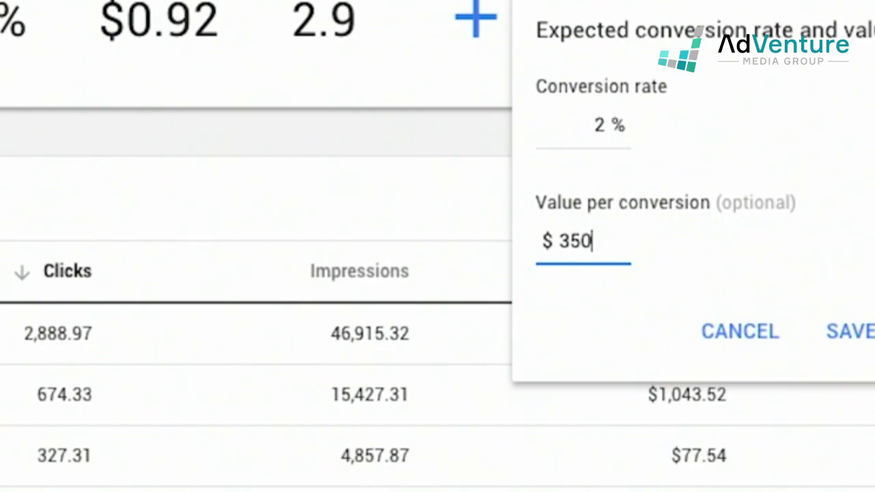
left_click(855, 340)
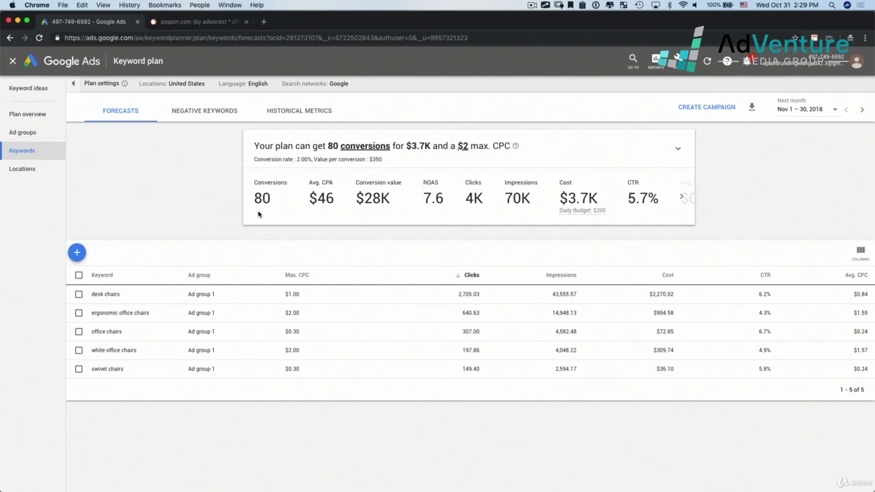
Examine the plan's forecast conversions, average CPA, conversion value, ROAS and cost.
left_click_drag(272, 201, 254, 198)
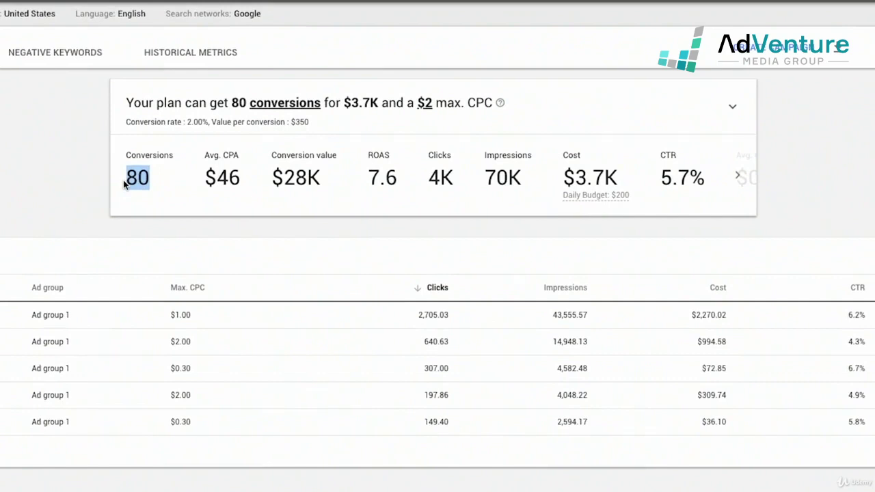
left_click_drag(337, 201, 319, 200)
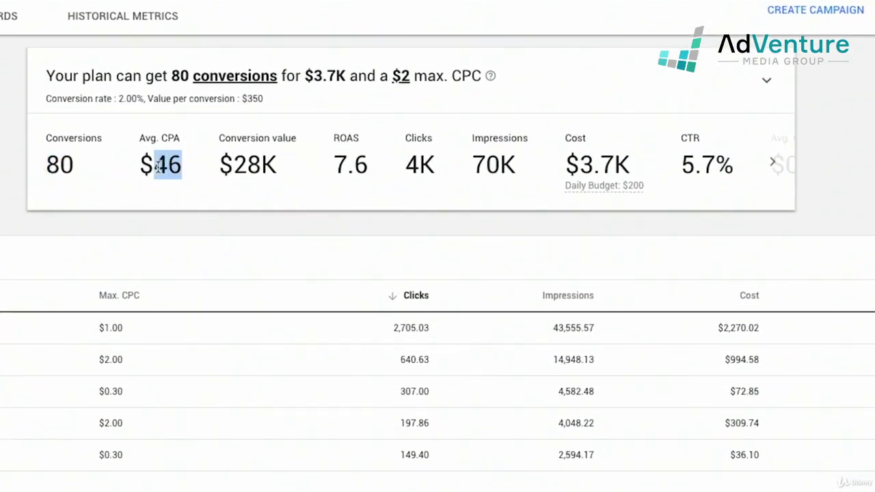
left_click_drag(157, 167, 142, 168)
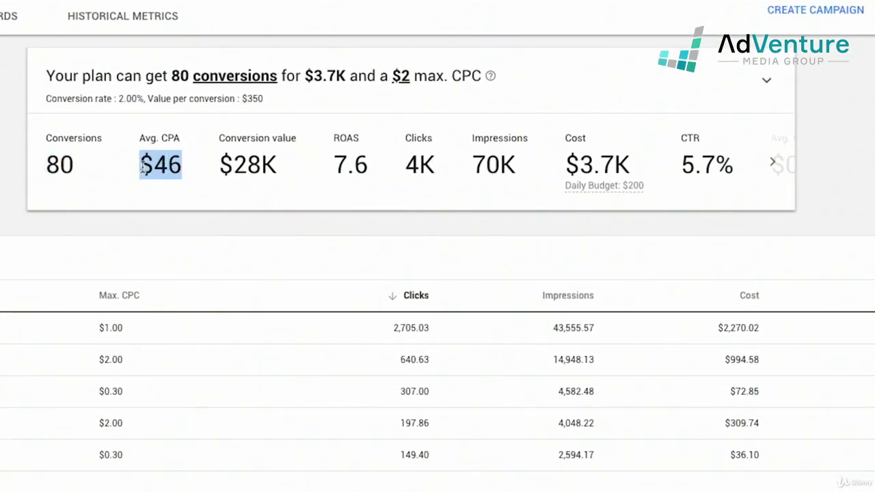
left_click_drag(294, 170, 220, 166)
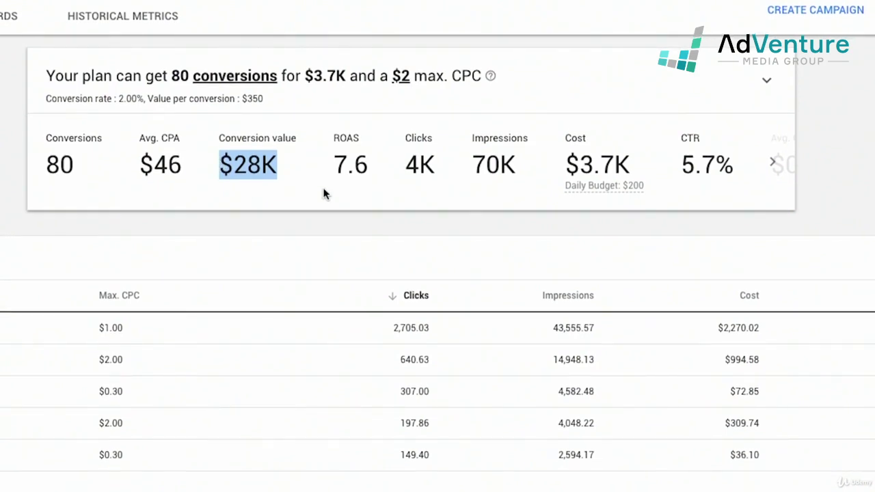
left_click_drag(377, 175, 338, 170)
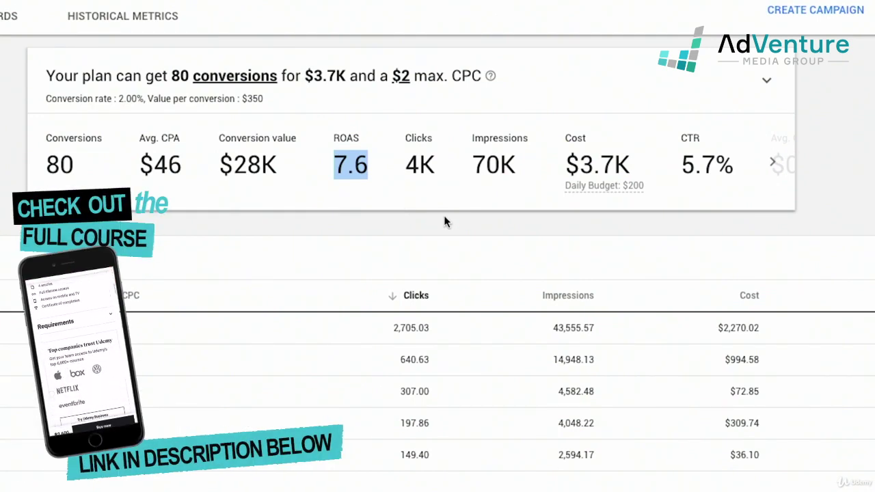
left_click(563, 163)
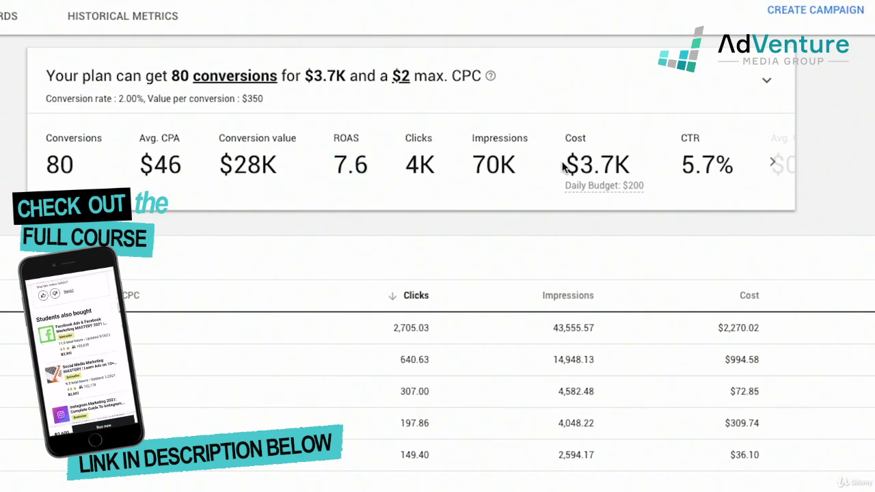
left_click_drag(562, 166, 629, 164)
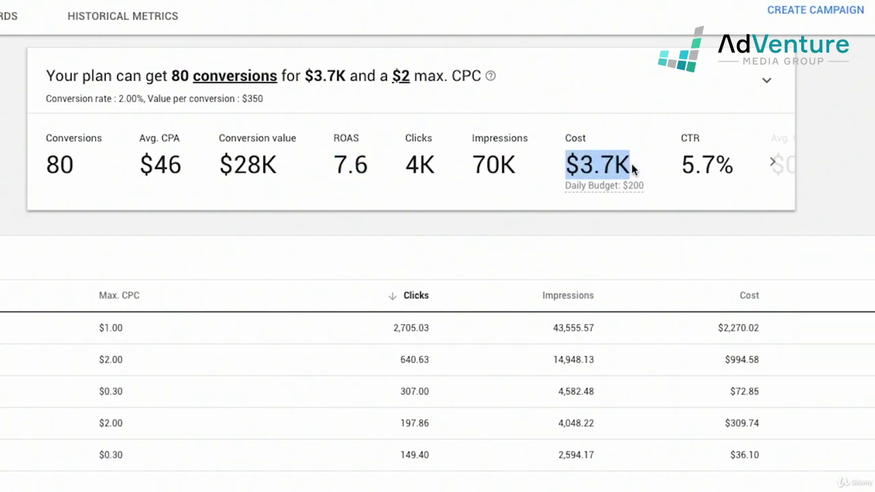
left_click_drag(217, 165, 381, 161)
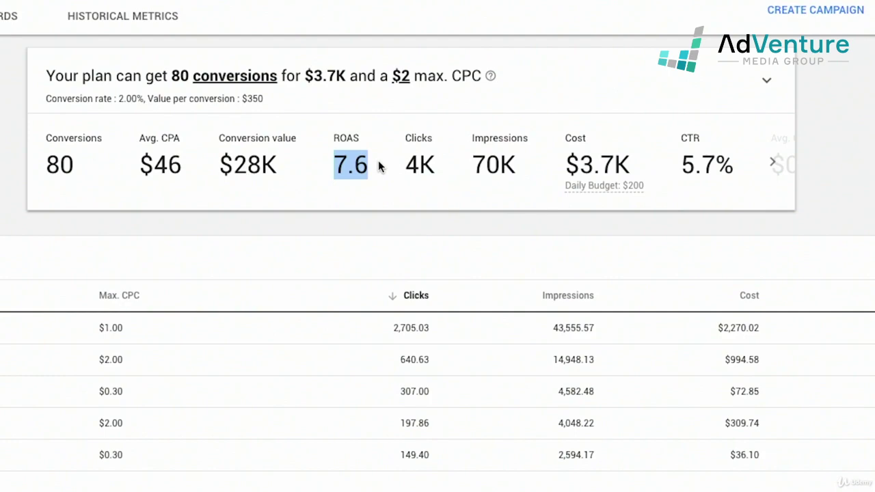
left_click(378, 160)
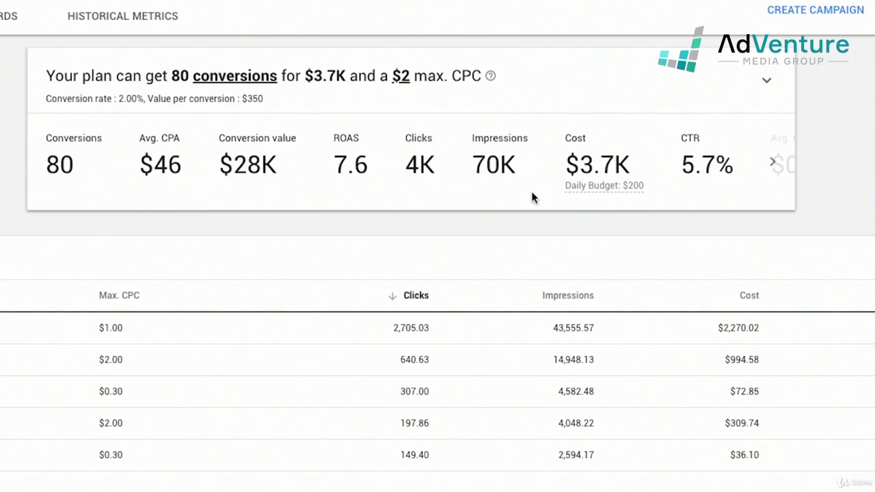
Set the plan's expected value per conversion to $140 and check the resulting ROAS.
left_click(269, 109)
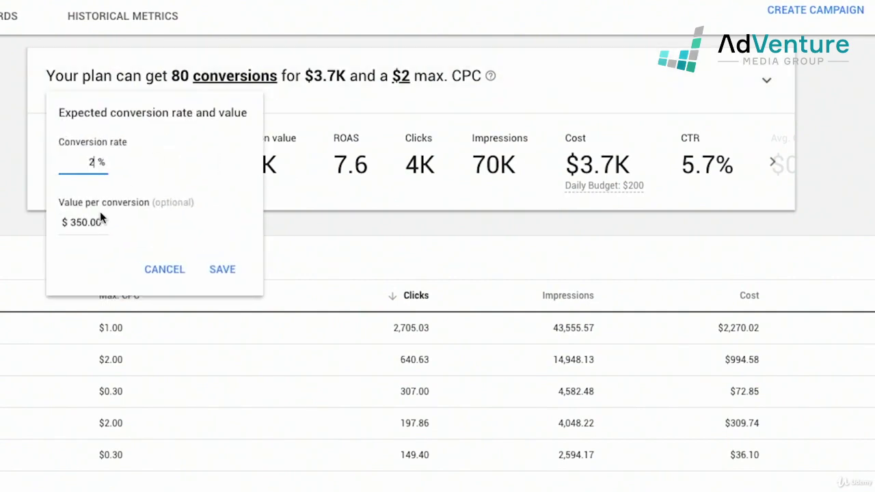
double_click(83, 224)
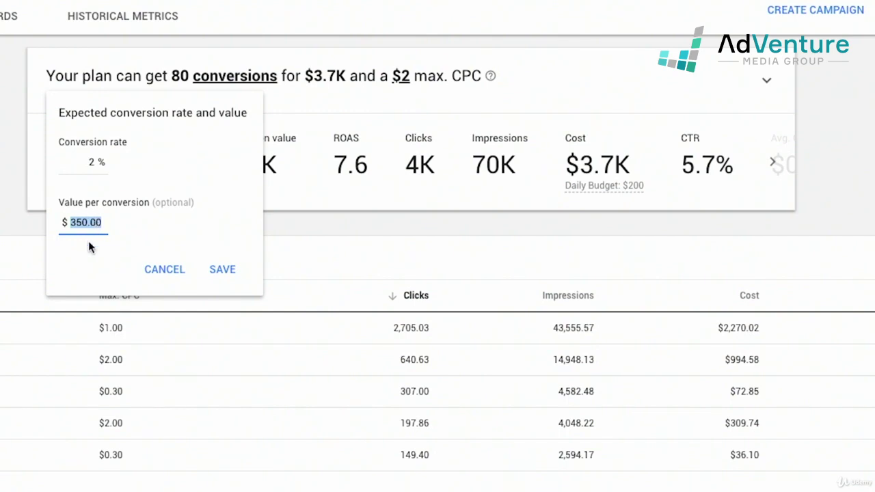
type("140")
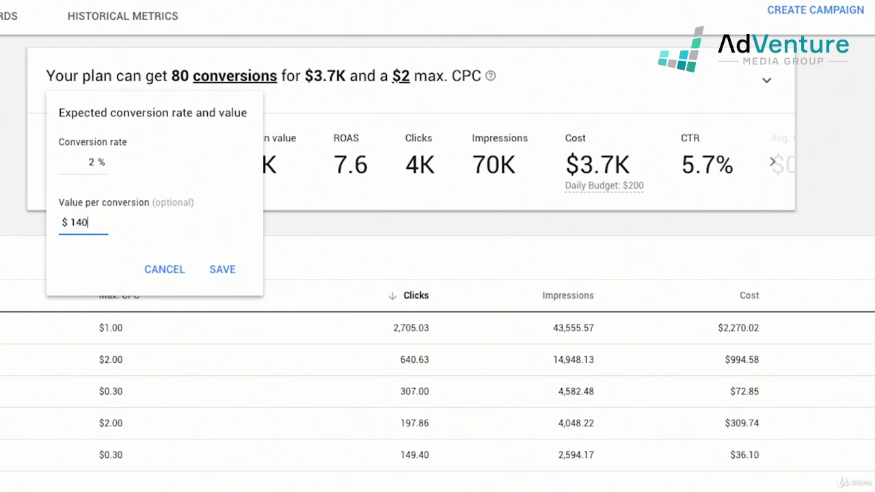
left_click(232, 273)
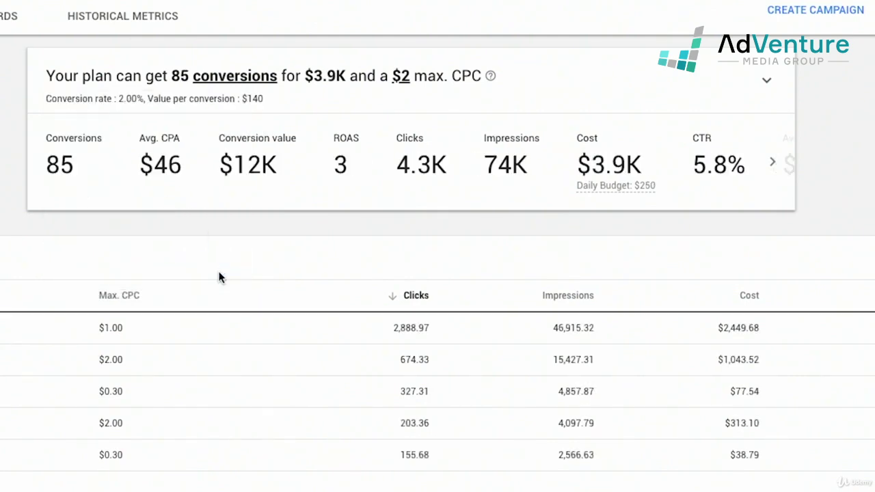
left_click_drag(343, 168, 337, 168)
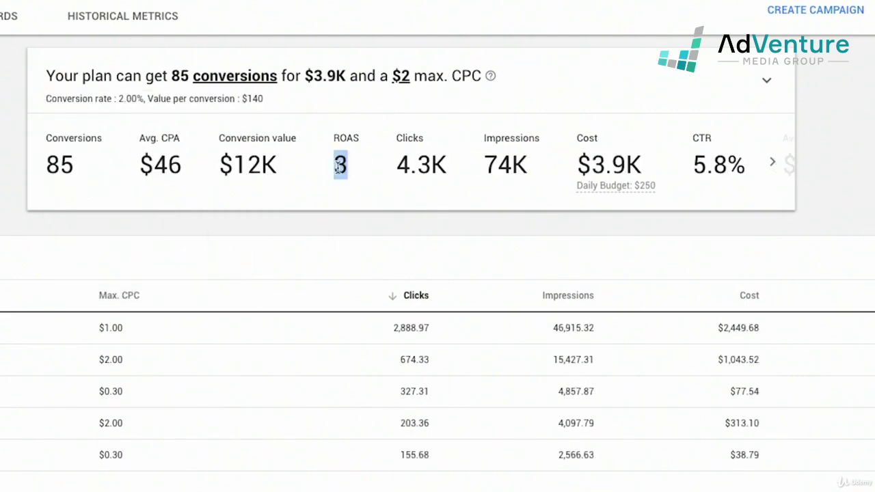
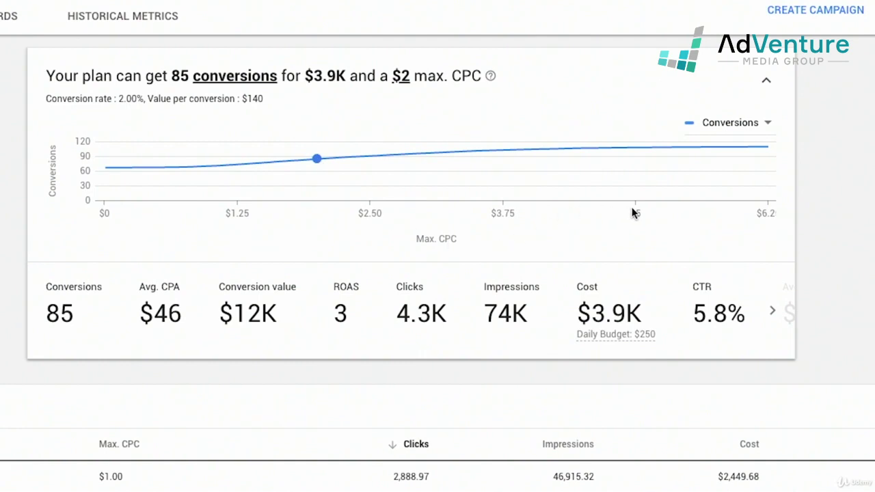
Examine how conversions, average CPA, cost and ROAS vary with max. CPC in the forecast chart, then collapse the chart.
mouse_move(636, 154)
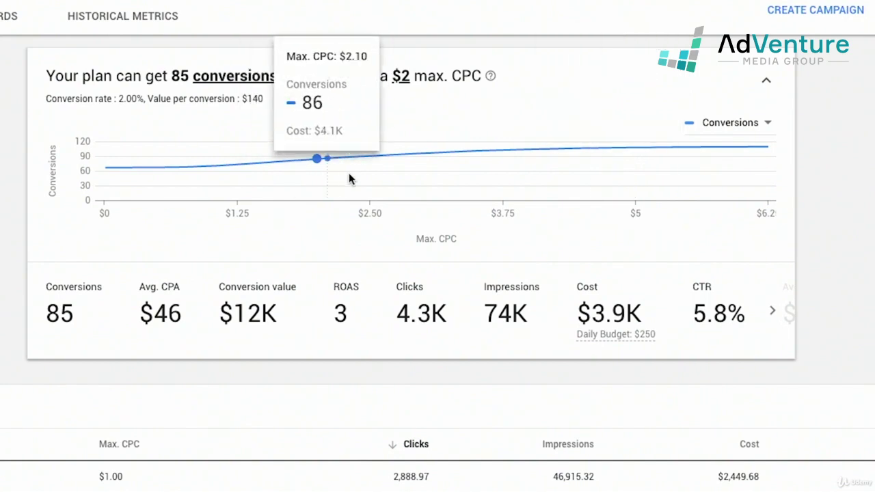
left_click(730, 127)
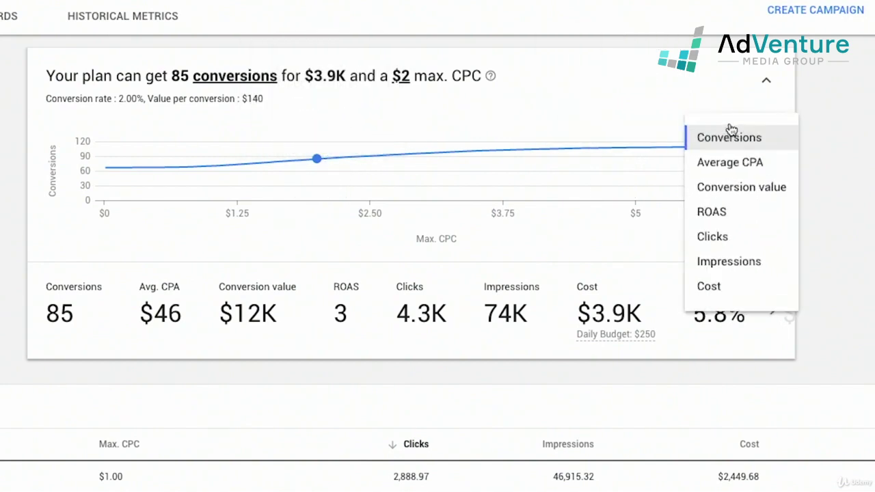
left_click(730, 160)
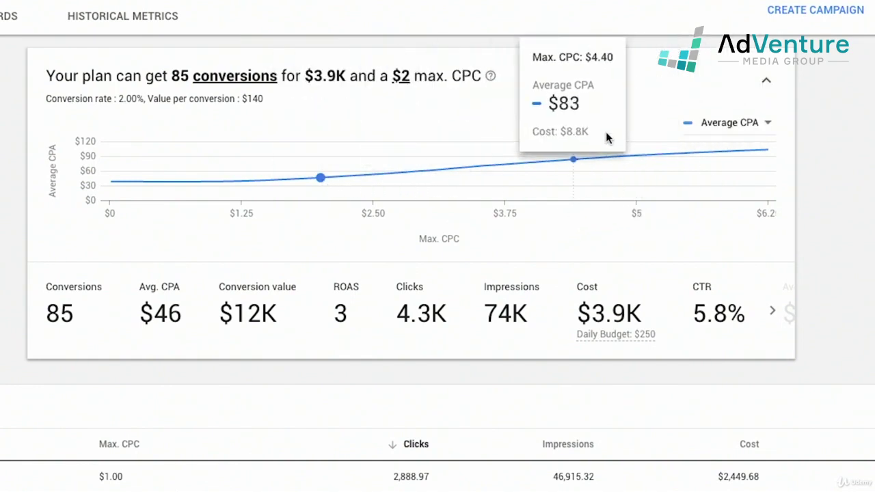
left_click(745, 131)
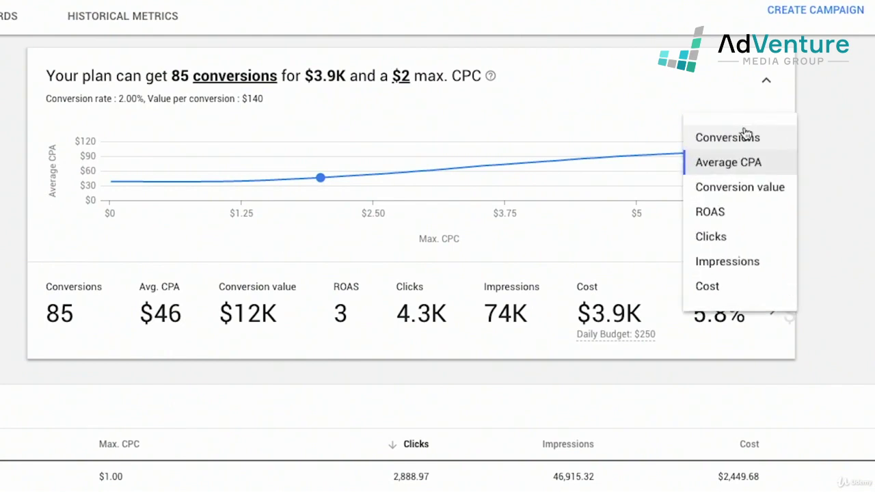
left_click(752, 289)
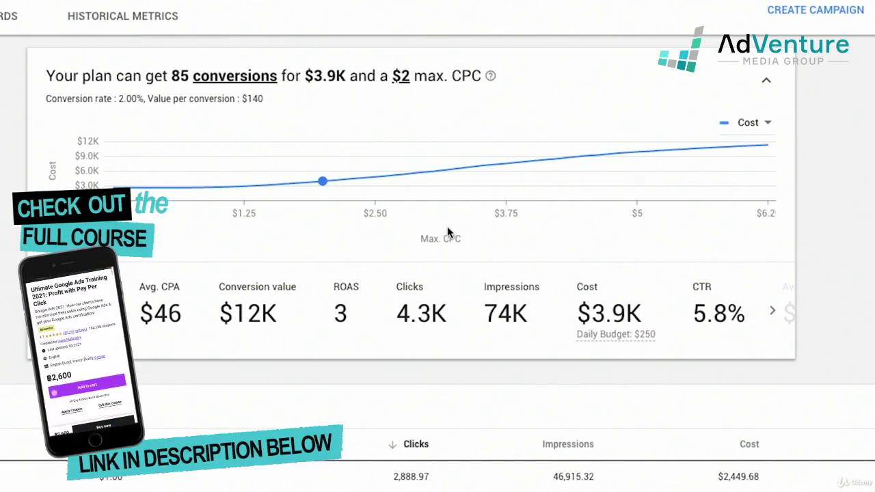
mouse_move(115, 191)
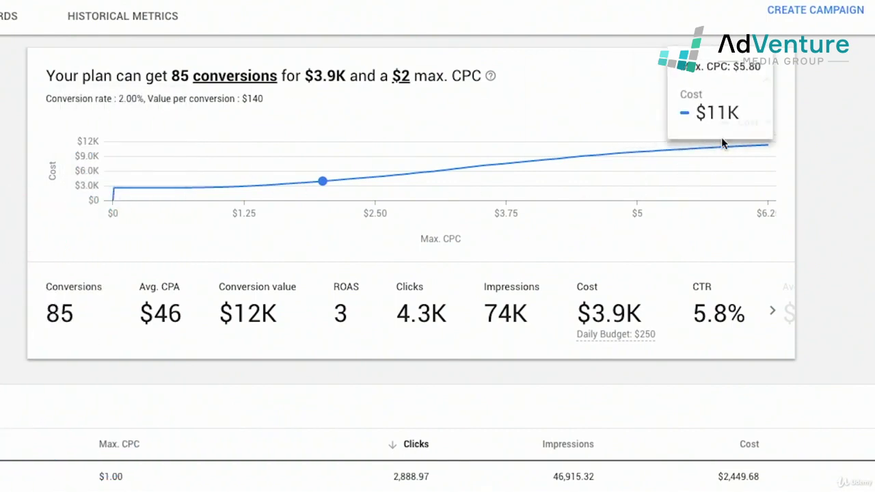
left_click(730, 129)
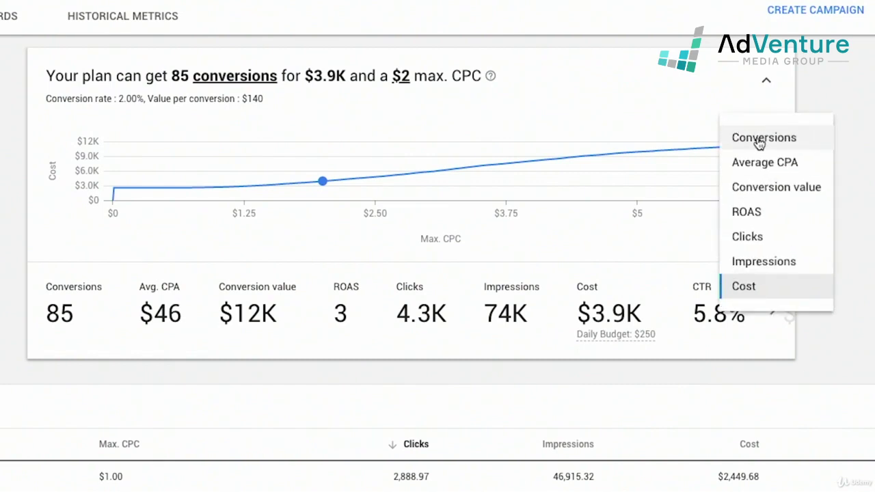
left_click(772, 212)
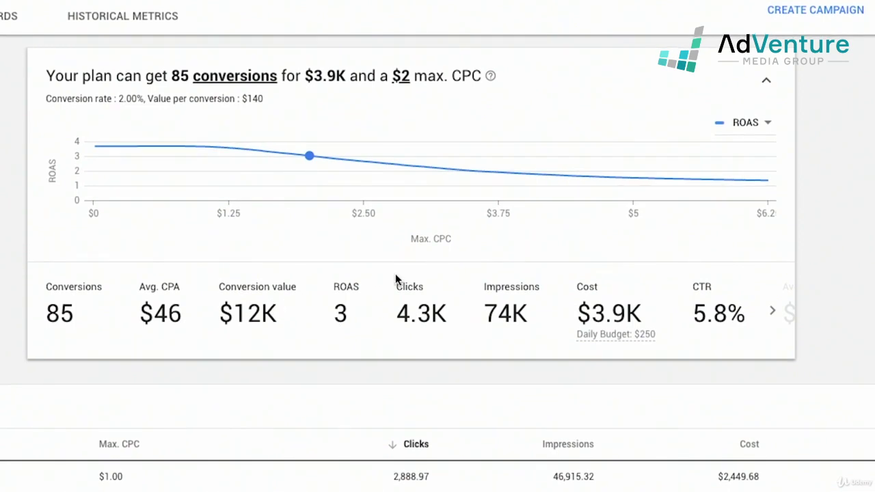
mouse_move(378, 160)
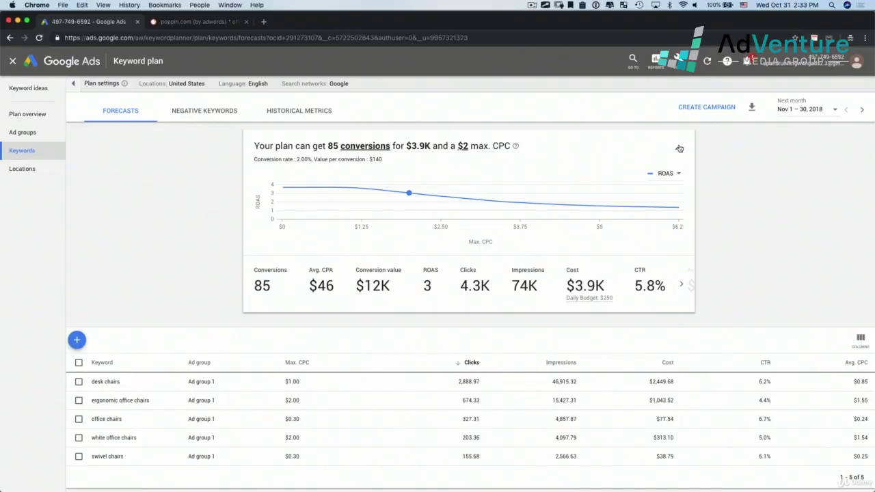
left_click(679, 149)
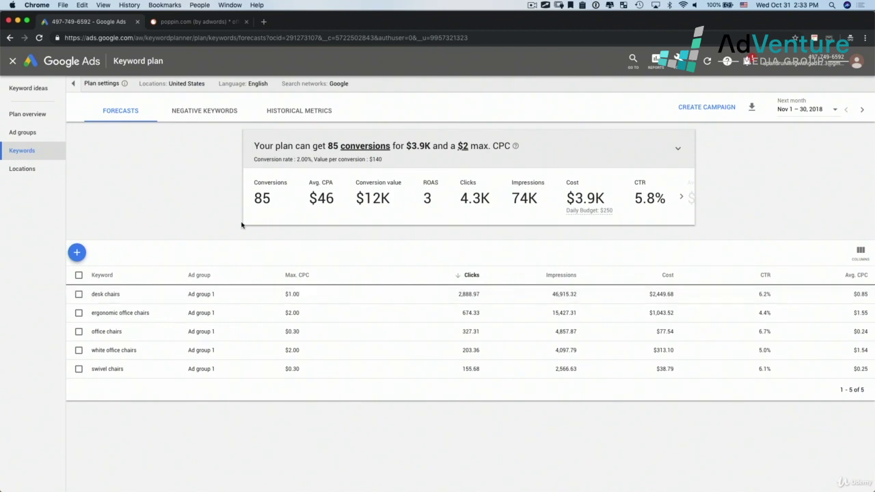
Add free, amazon and walmart to the plan as broad match negative keywords.
left_click(218, 118)
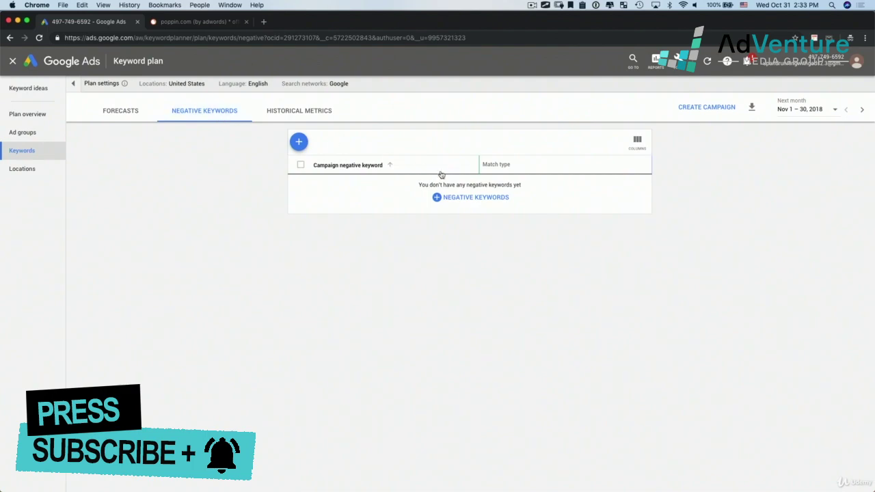
left_click(475, 198)
left_click(151, 156)
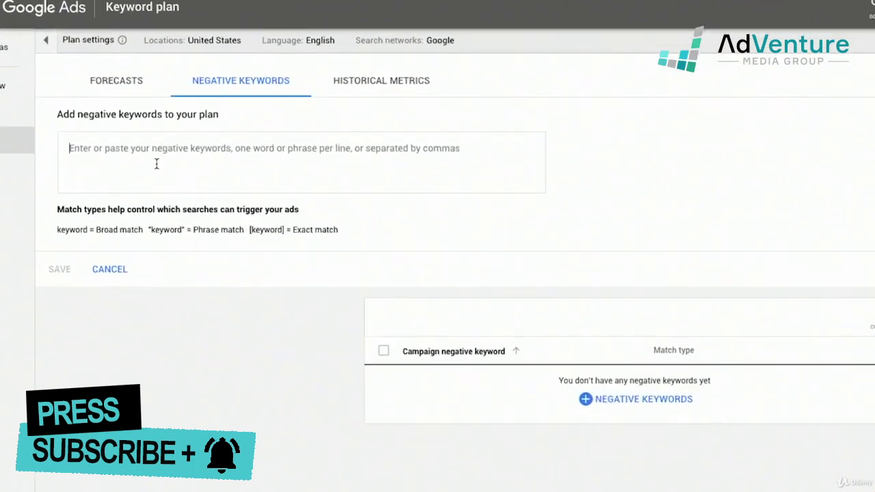
type("free")
key("Return")
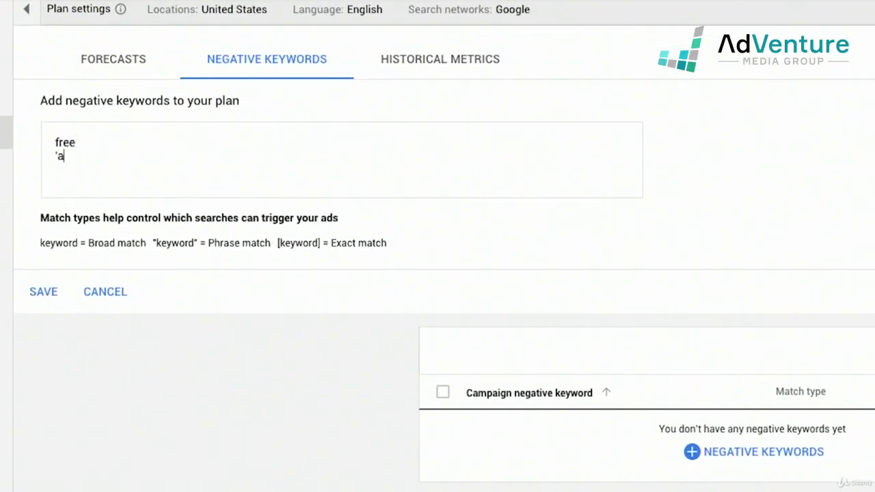
type("amazon")
key("Return")
type("walmart")
left_click(44, 305)
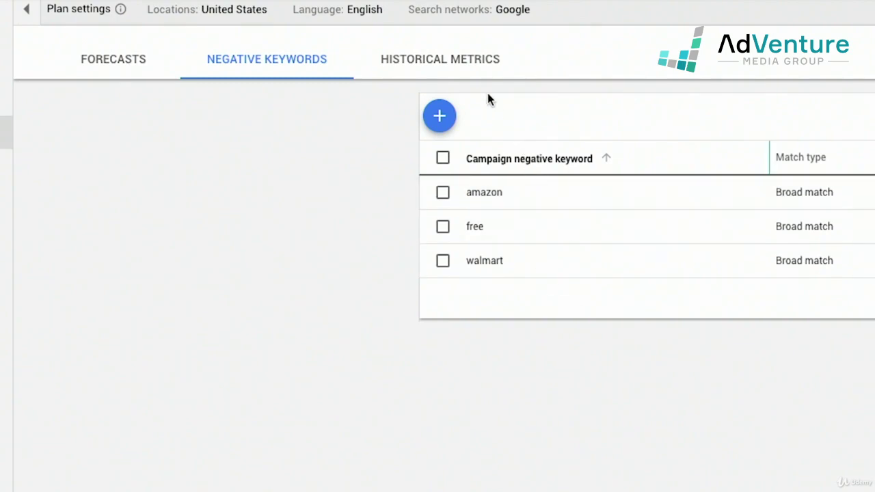
Review the plan's historical metrics and its location forecasts.
left_click(473, 67)
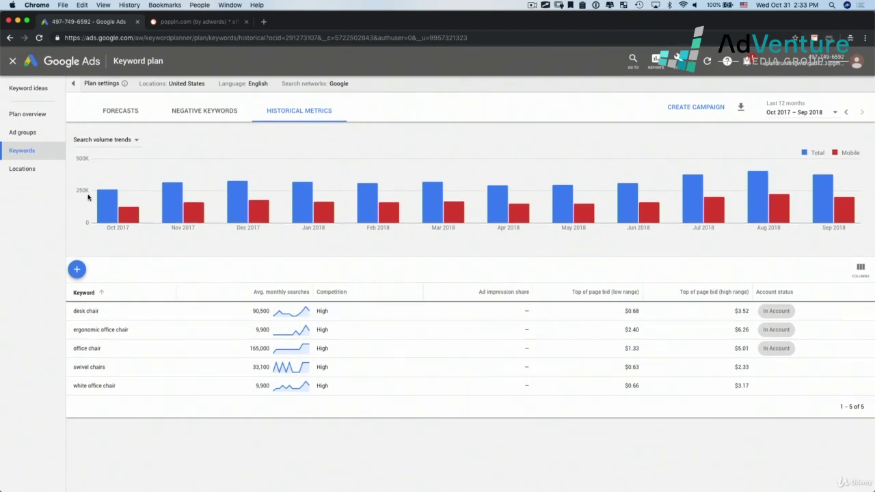
left_click(41, 171)
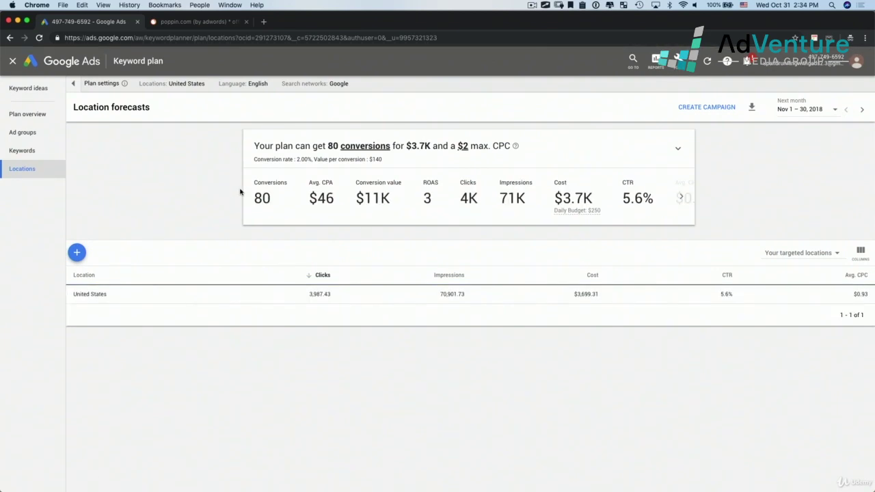
Rename the plan's only ad group as "Office chairs (test)".
left_click(31, 136)
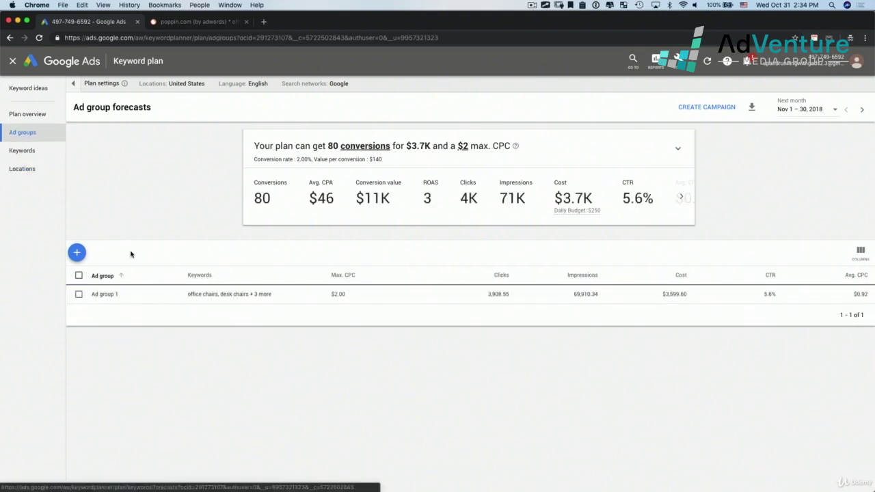
left_click(123, 295)
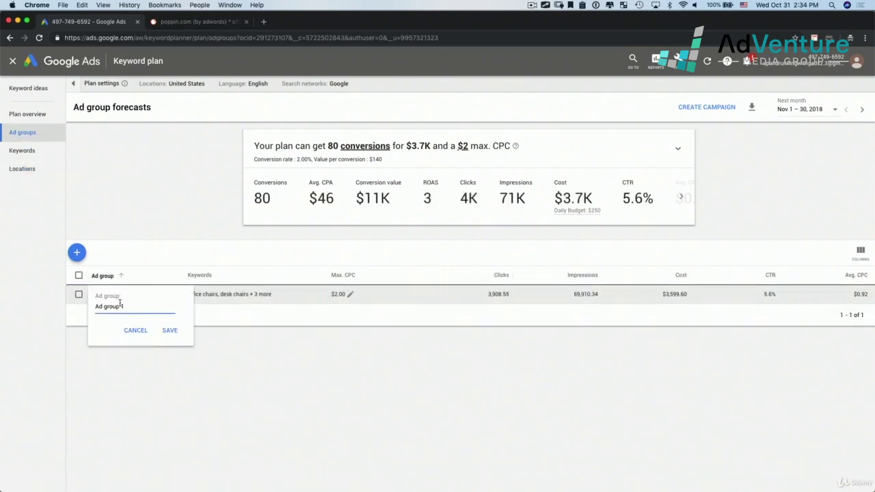
left_click_drag(120, 296, 116, 307)
triple_click(112, 307)
type("Off")
left_click(169, 330)
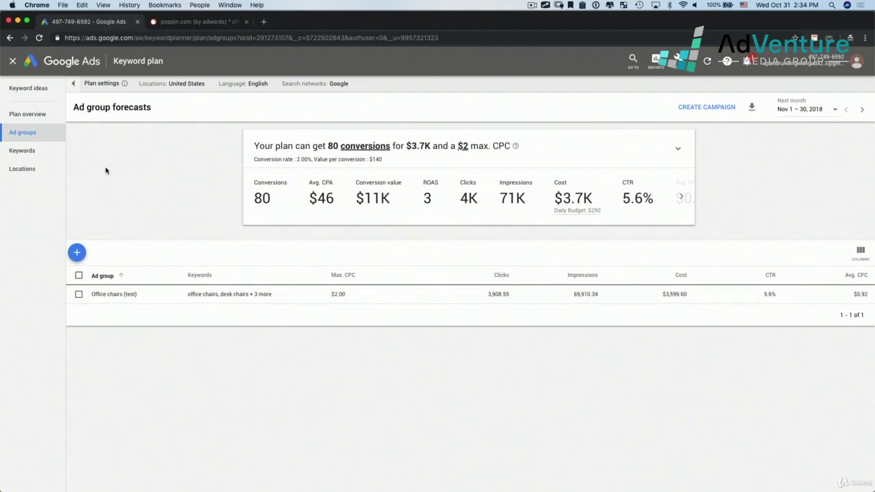
Open the plan overview to review the keyword, device and location forecasts.
left_click(27, 115)
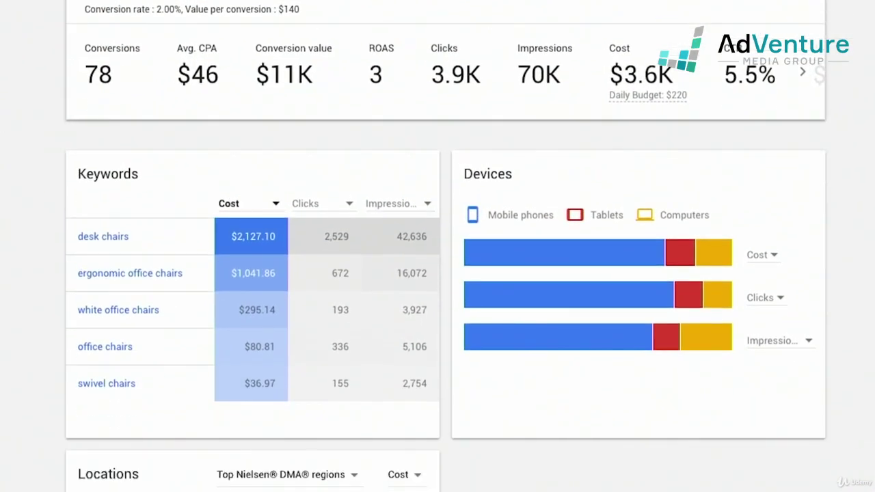
Examine the plan overview's device breakdown of cost, clicks and impressions alongside the keyword and location forecasts.
scroll(445, 246, "down", 1)
scroll(23, 412, "down", 2)
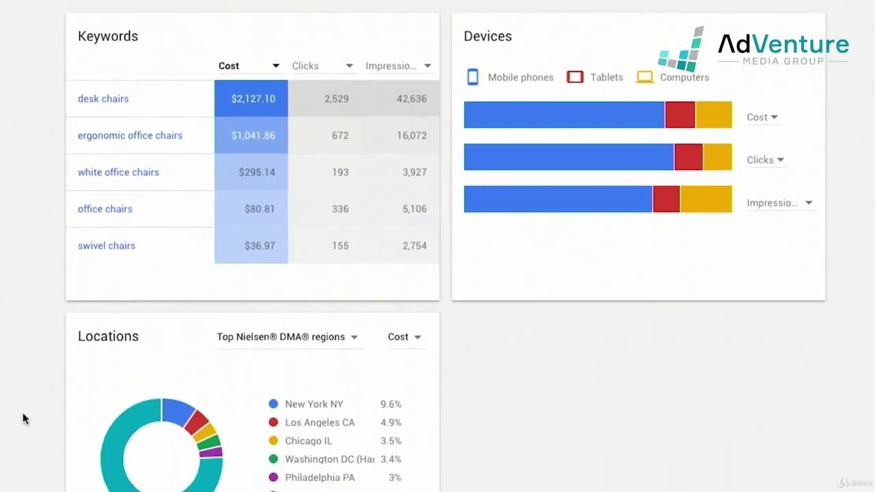
scroll(654, 391, "up", 5)
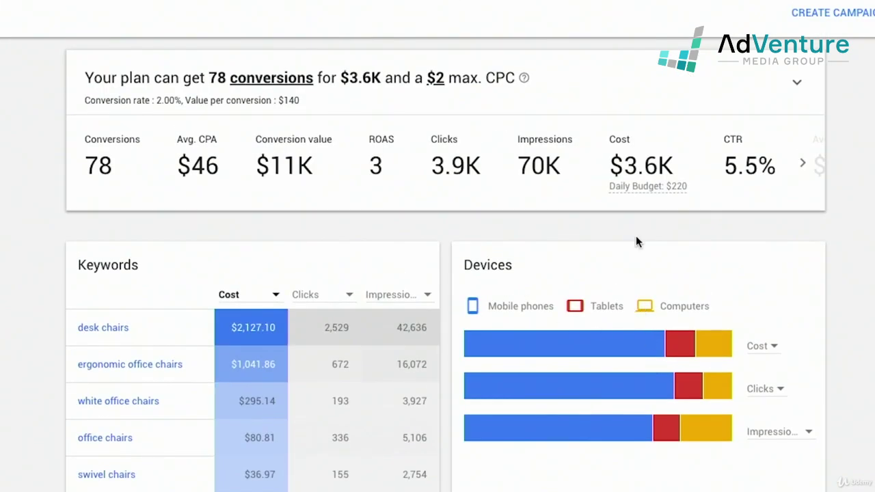
mouse_move(584, 352)
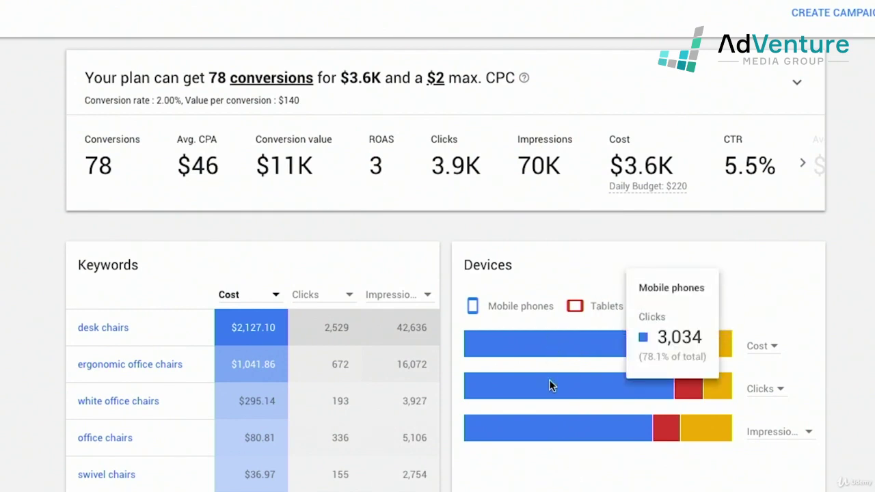
mouse_move(541, 414)
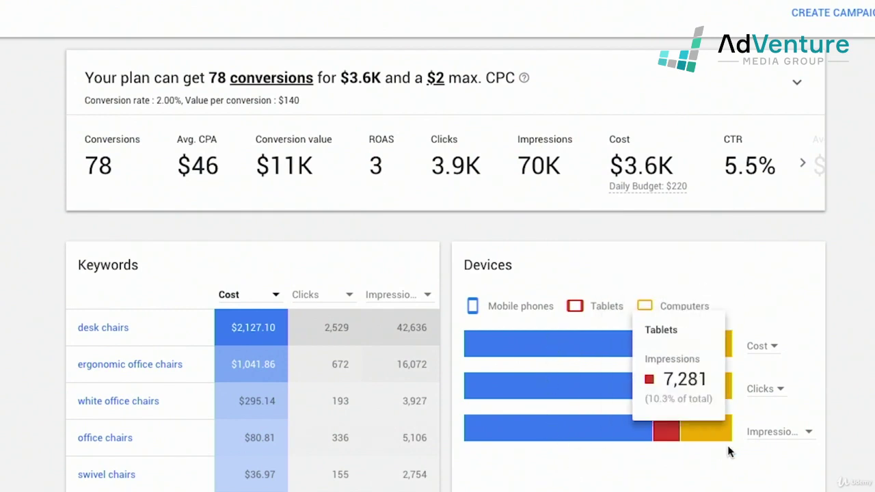
mouse_move(720, 429)
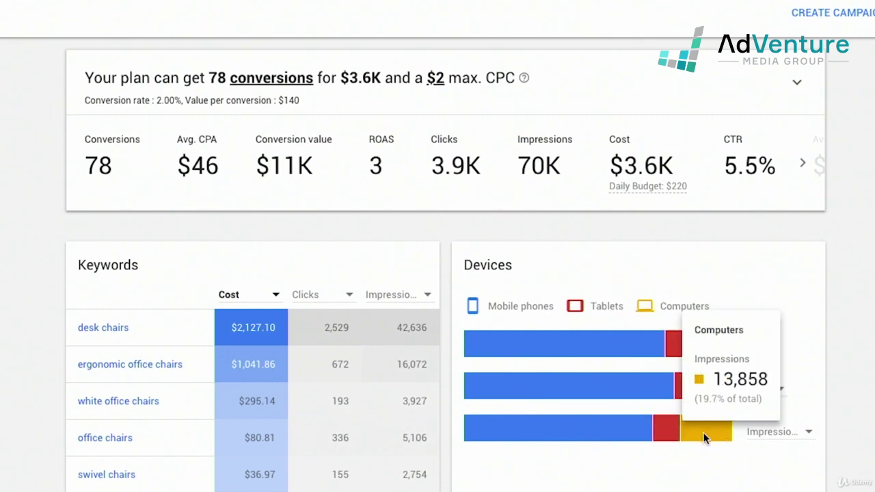
mouse_move(730, 328)
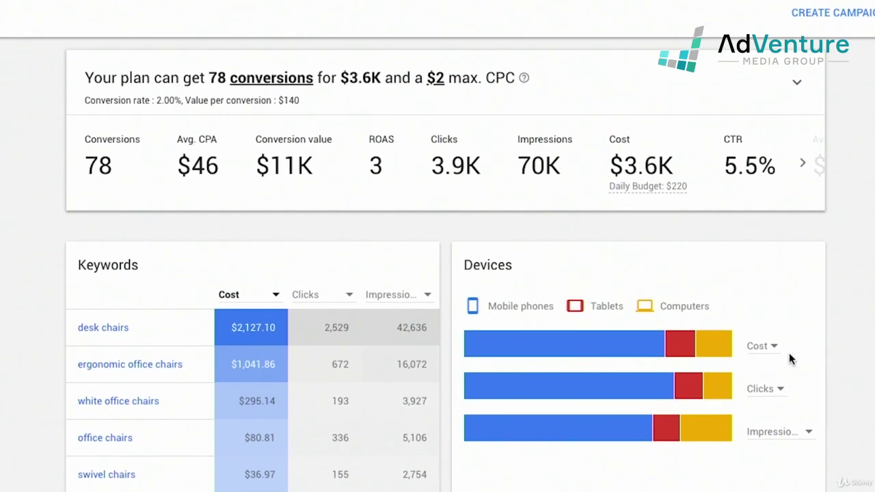
scroll(789, 353, "down", 4)
scroll(789, 353, "up", 4)
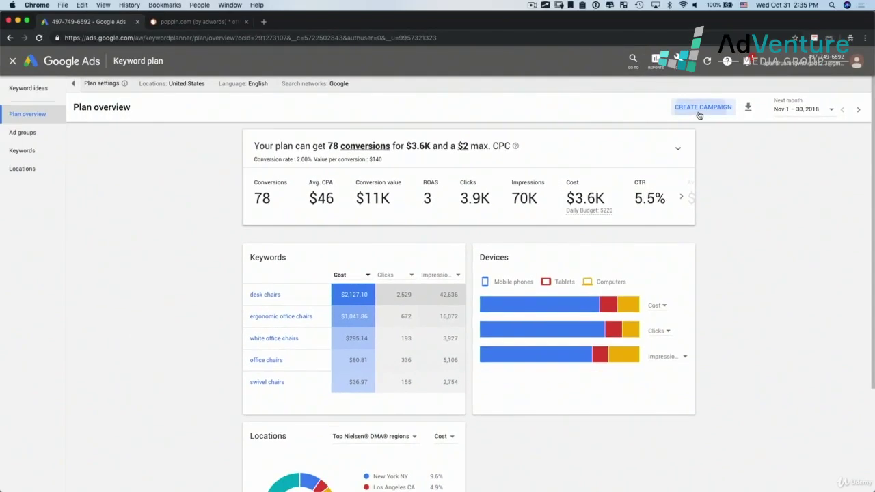
Create a campaign named Planner campaign from the plan with a custom average daily budget of $50.
left_click(702, 107)
left_click(387, 247)
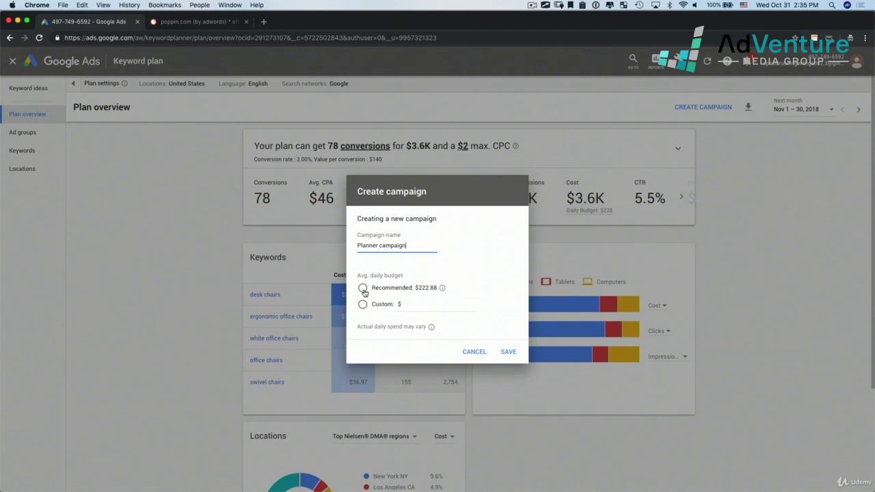
left_click(362, 304)
left_click(427, 303)
type("50")
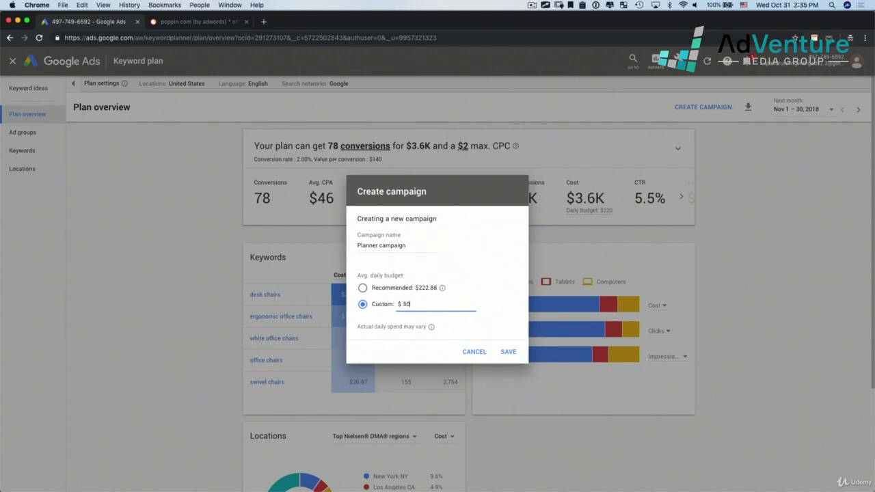
left_click(481, 324)
left_click(508, 351)
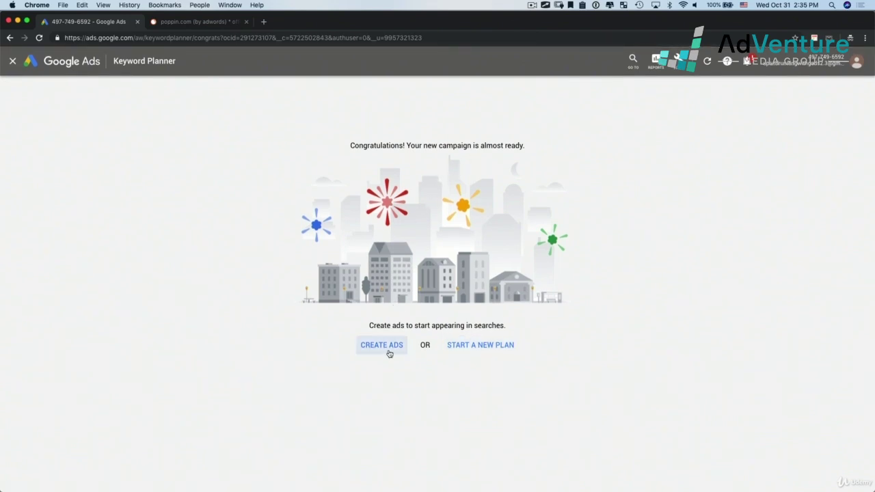
Open the Planner campaign's Office chairs (test) ad group to view its keywords.
left_click(475, 347)
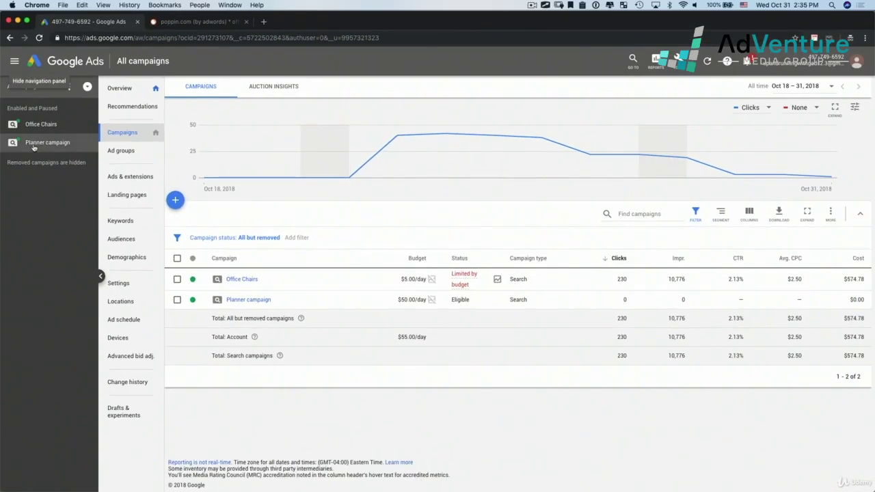
left_click(33, 145)
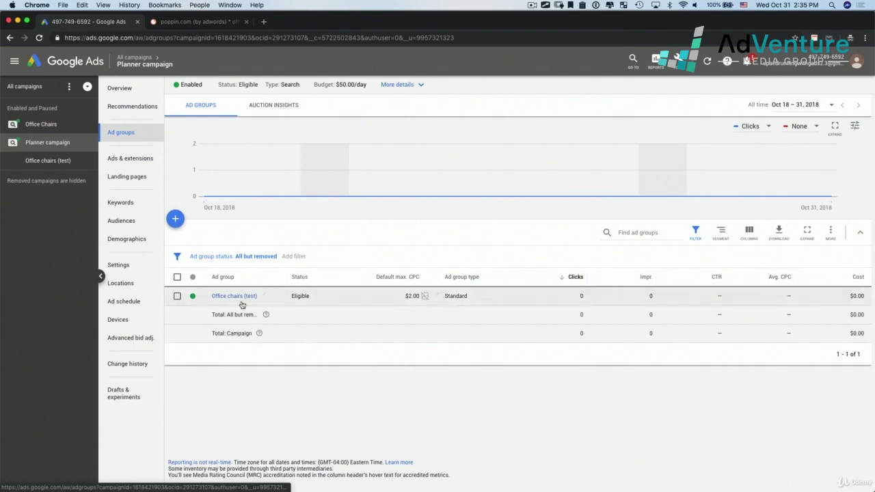
left_click(236, 297)
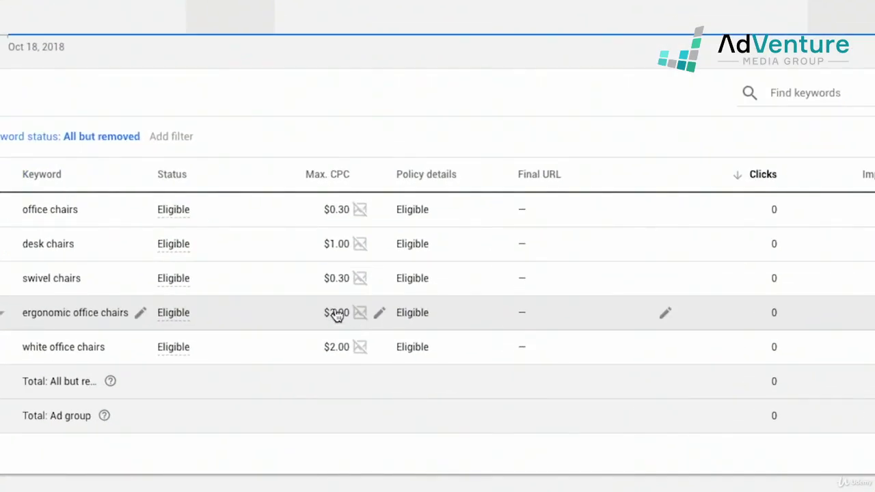
Circle the keywords' max. CPC bids with the Brush Tool, point an arrow at the office chairs bid, and clear the annotations.
key("b")
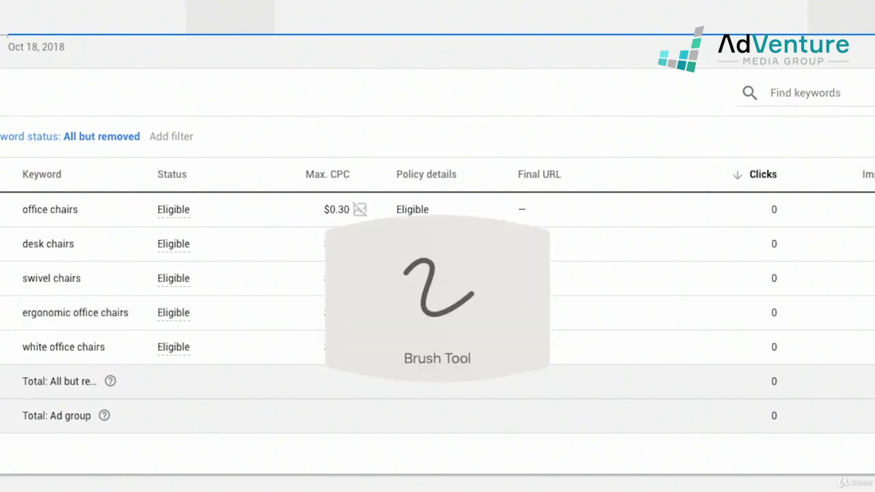
mouse_move(342, 203)
left_mouse_down()
mouse_move(375, 221)
mouse_move(350, 194)
mouse_move(318, 236)
mouse_move(336, 278)
mouse_move(336, 327)
mouse_move(319, 347)
left_mouse_up()
left_click(329, 265)
key("ctrl+z")
left_click(285, 265)
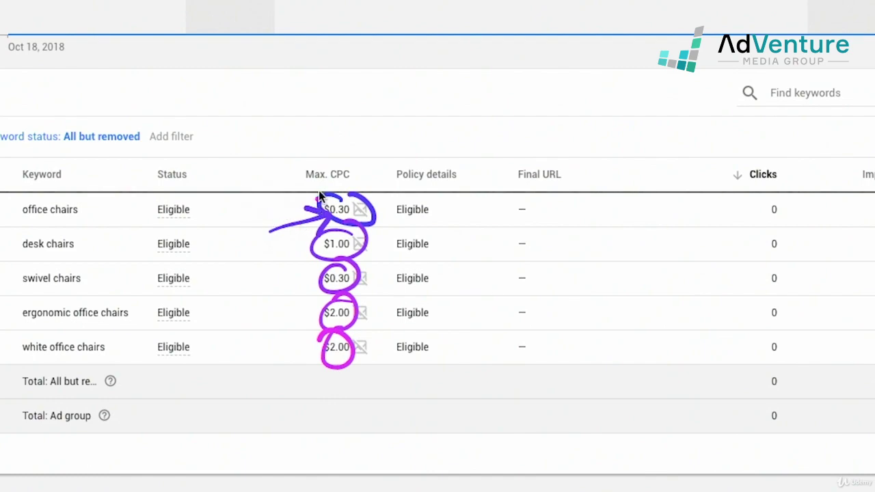
key("Escape")
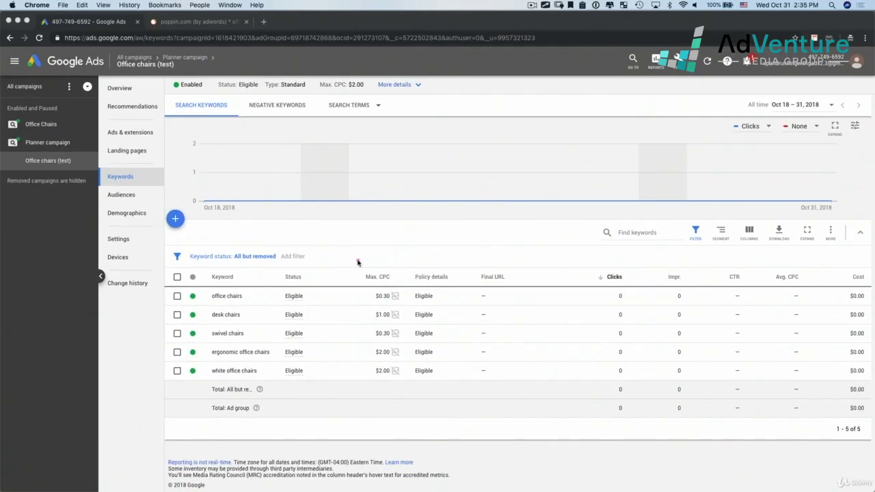
Check the ads in the Office chairs (test) ad group and in the whole Planner campaign.
left_click(63, 146)
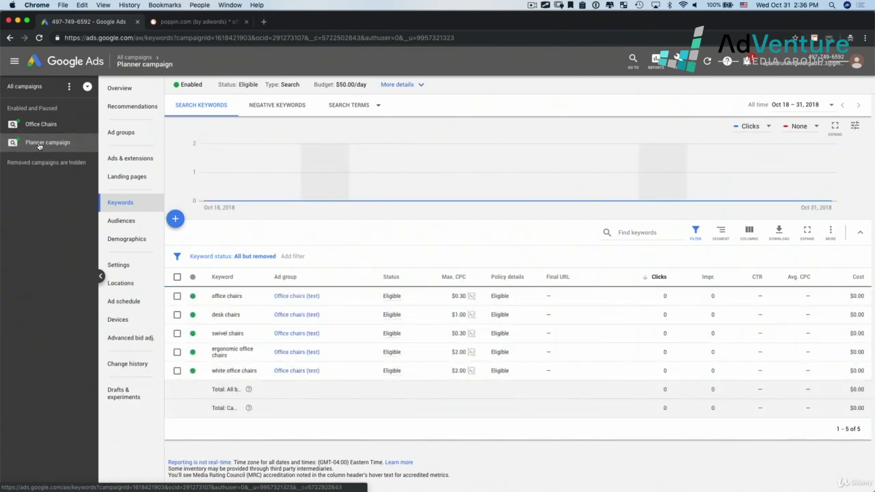
mouse_move(39, 145)
left_click(47, 160)
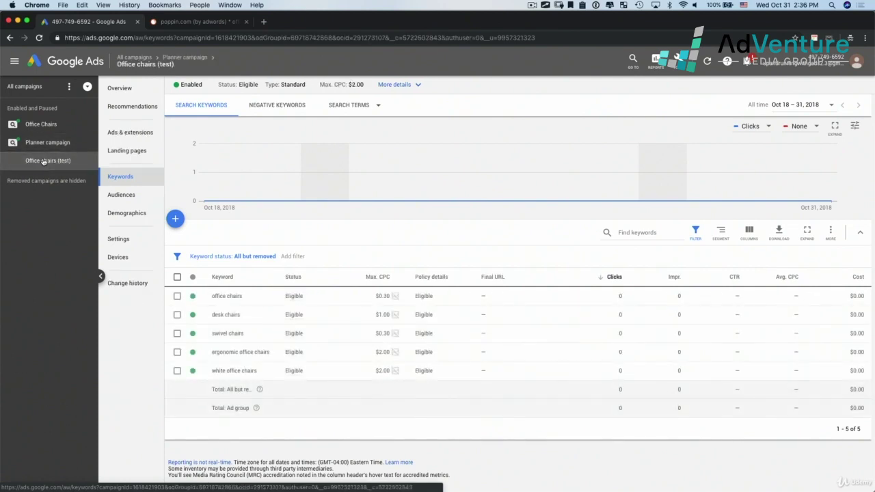
left_click(129, 132)
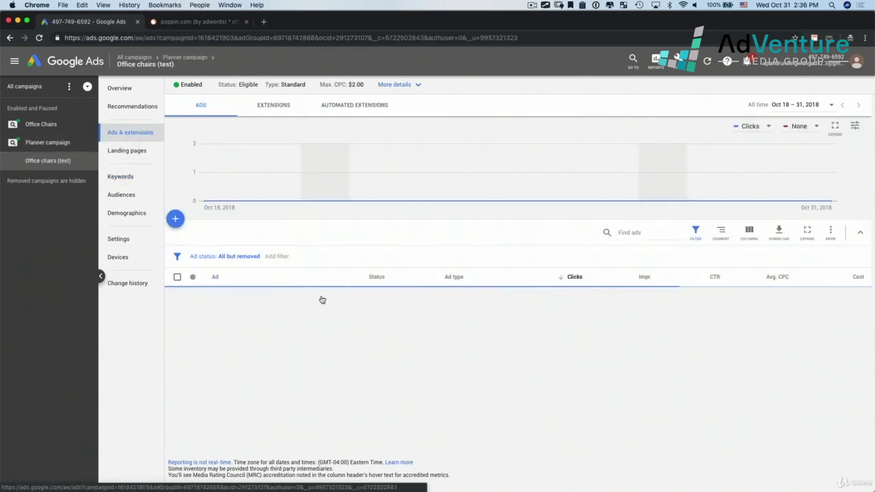
left_click(61, 145)
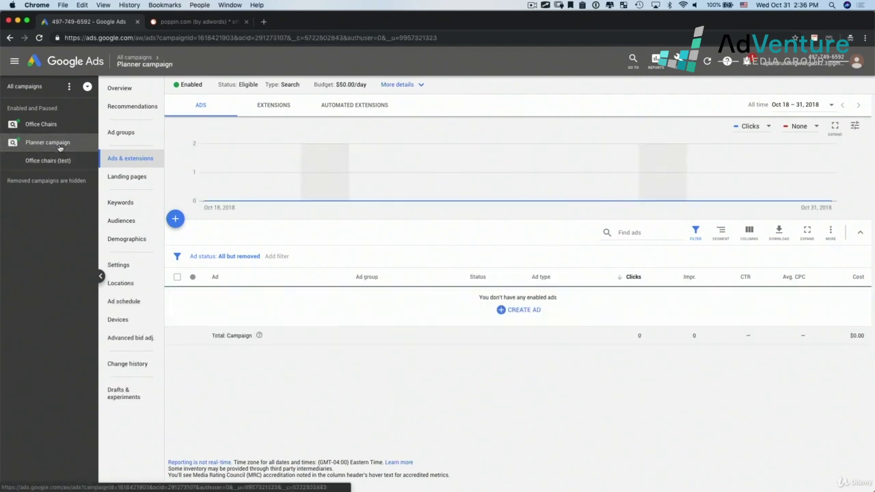
left_click(12, 144)
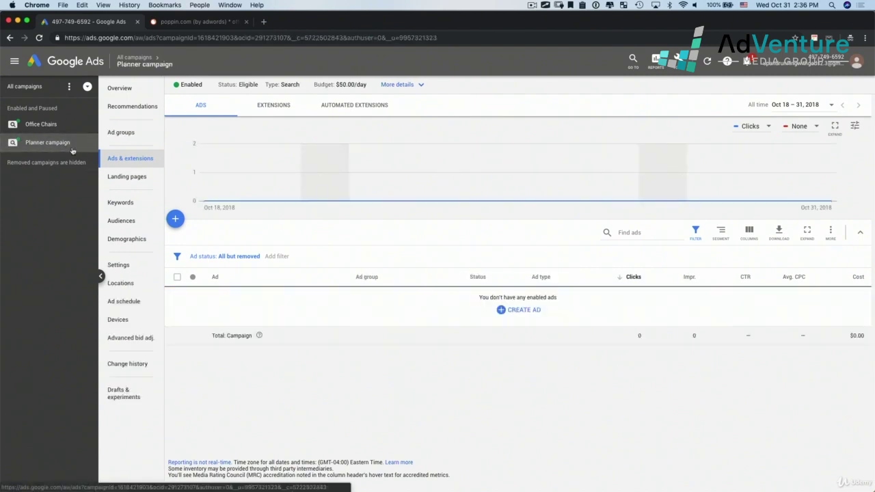